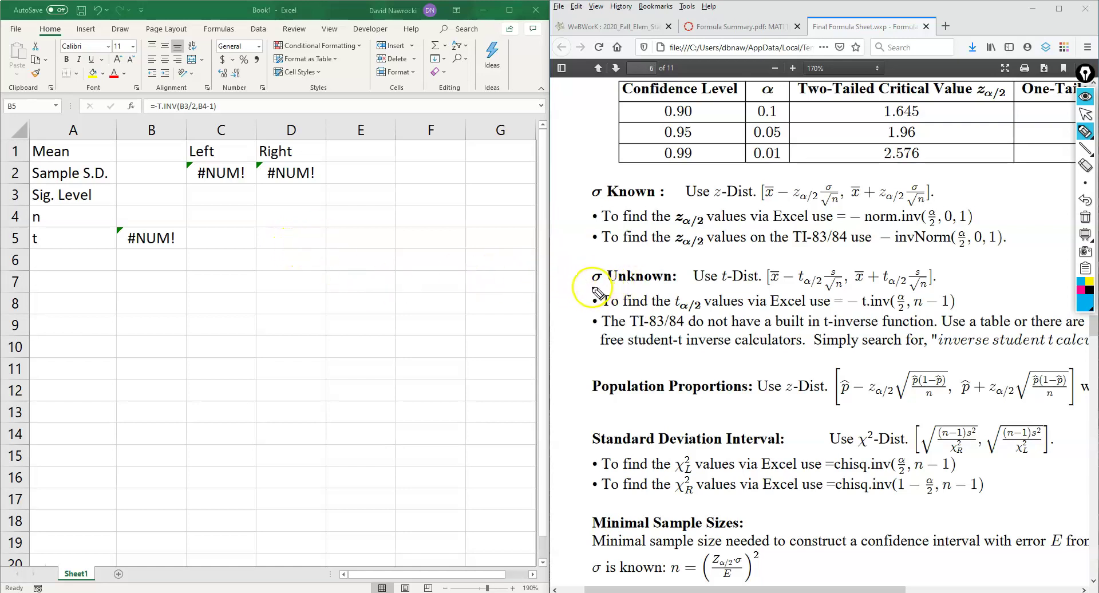
- Underline σ Unknown, t-Dist, σ Known, Population Proportions and χ²-Dist. in ink, and arrow the t-interval formula
{"action": "left_click_drag", "start_coordinate": [588, 287], "coordinate": [599, 287]}
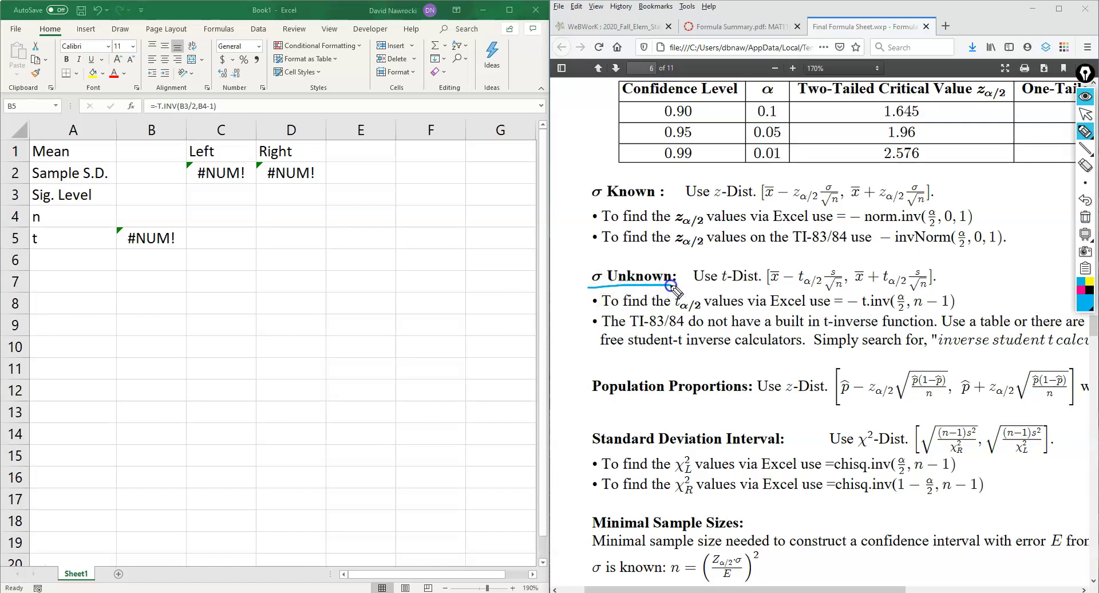
{"action": "left_click_drag", "start_coordinate": [674, 285], "coordinate": [759, 285]}
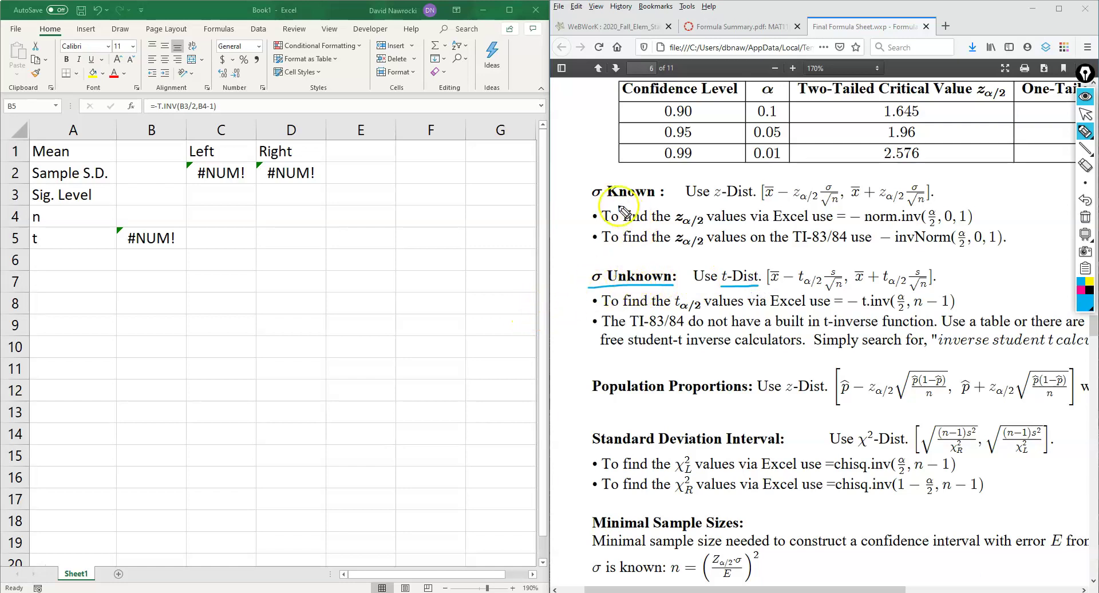
{"action": "left_click_drag", "start_coordinate": [591, 201], "coordinate": [752, 201]}
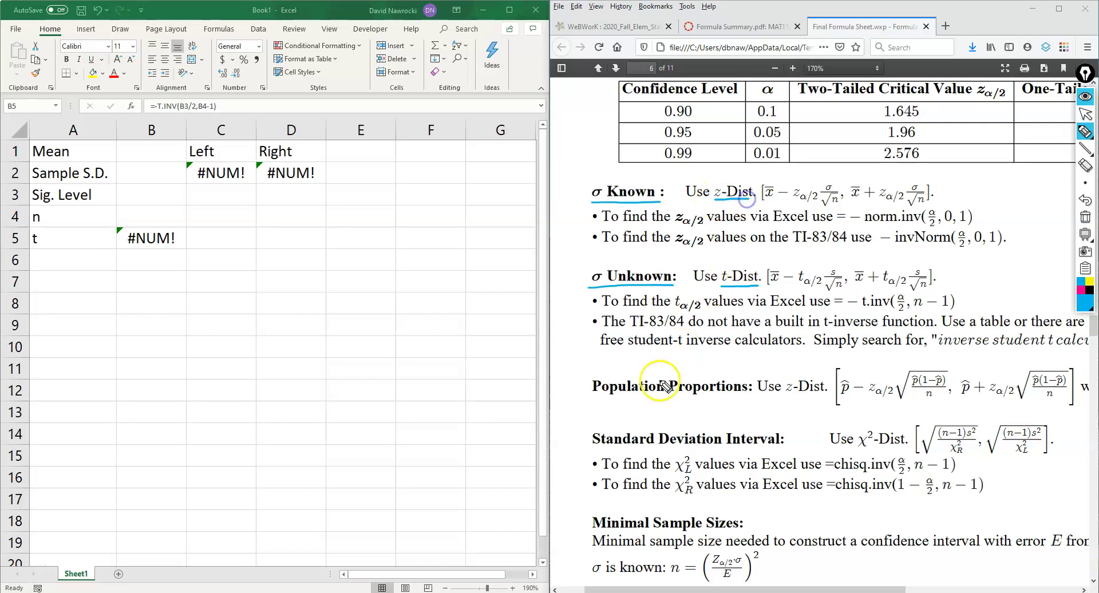
{"action": "left_click_drag", "start_coordinate": [604, 400], "coordinate": [824, 400]}
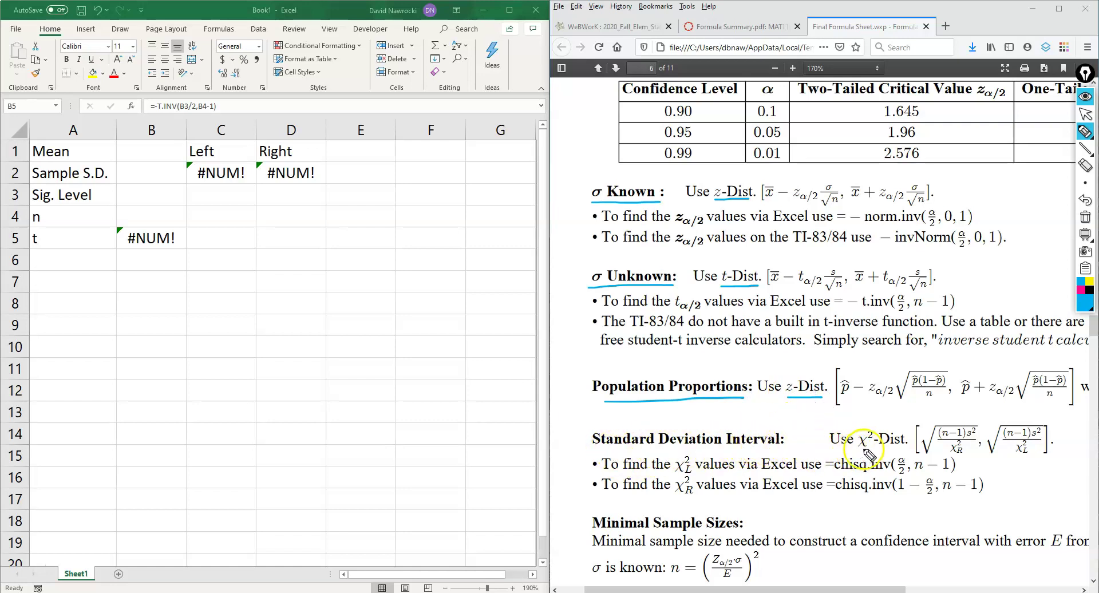
{"action": "left_click_drag", "start_coordinate": [858, 450], "coordinate": [896, 450]}
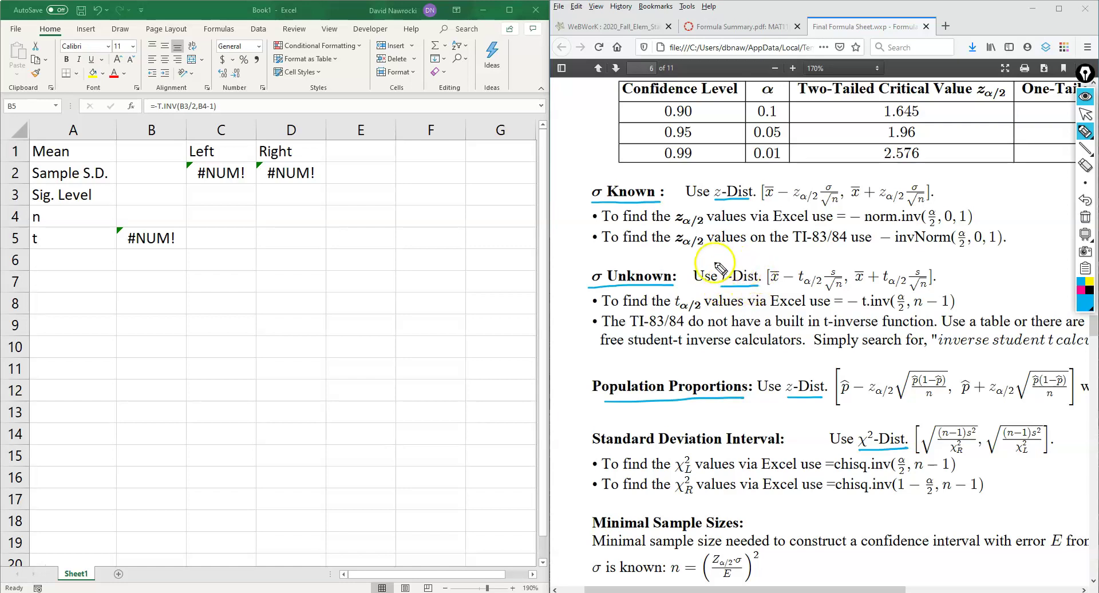
{"action": "mouse_move", "coordinate": [943, 275]}
{"action": "left_mouse_down"}
{"action": "mouse_move", "coordinate": [978, 274]}
{"action": "mouse_move", "coordinate": [950, 280]}
{"action": "left_mouse_up"}
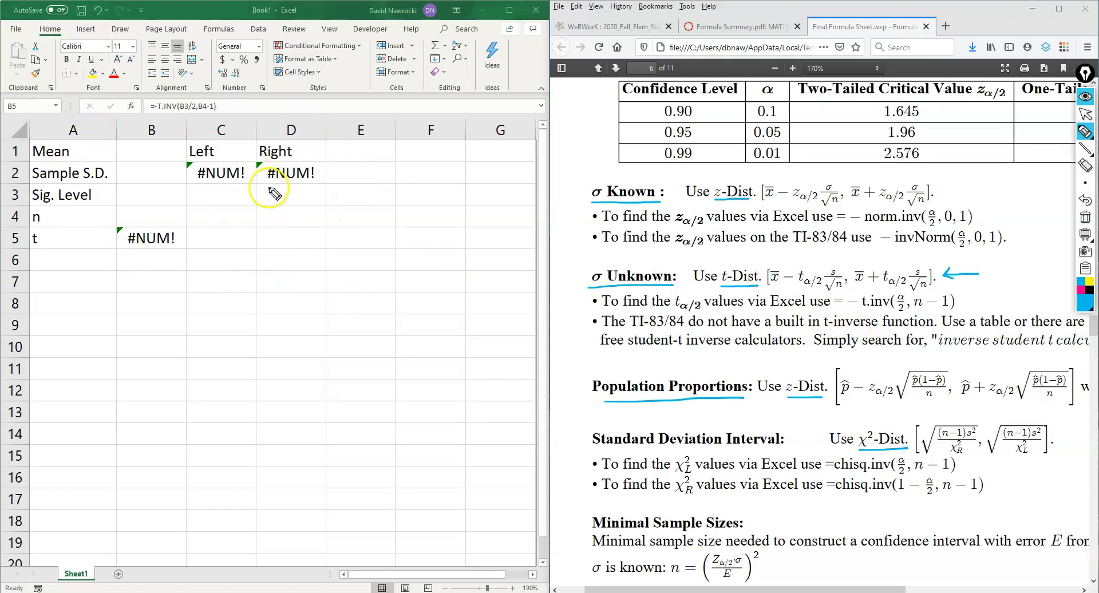
{"action": "left_click", "coordinate": [1085, 113]}
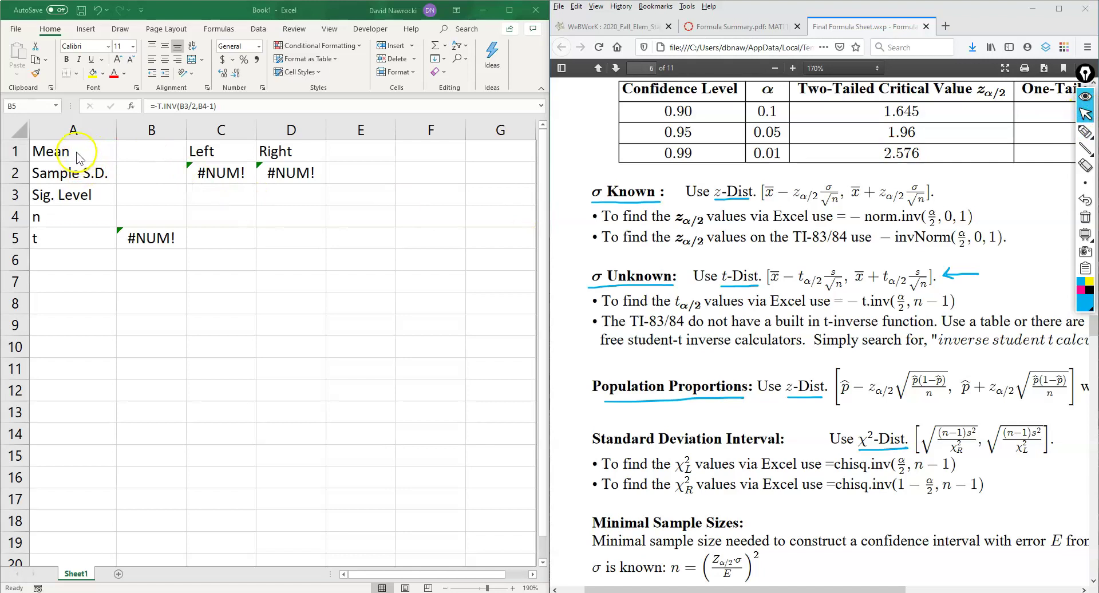
{"action": "left_click", "coordinate": [150, 161]}
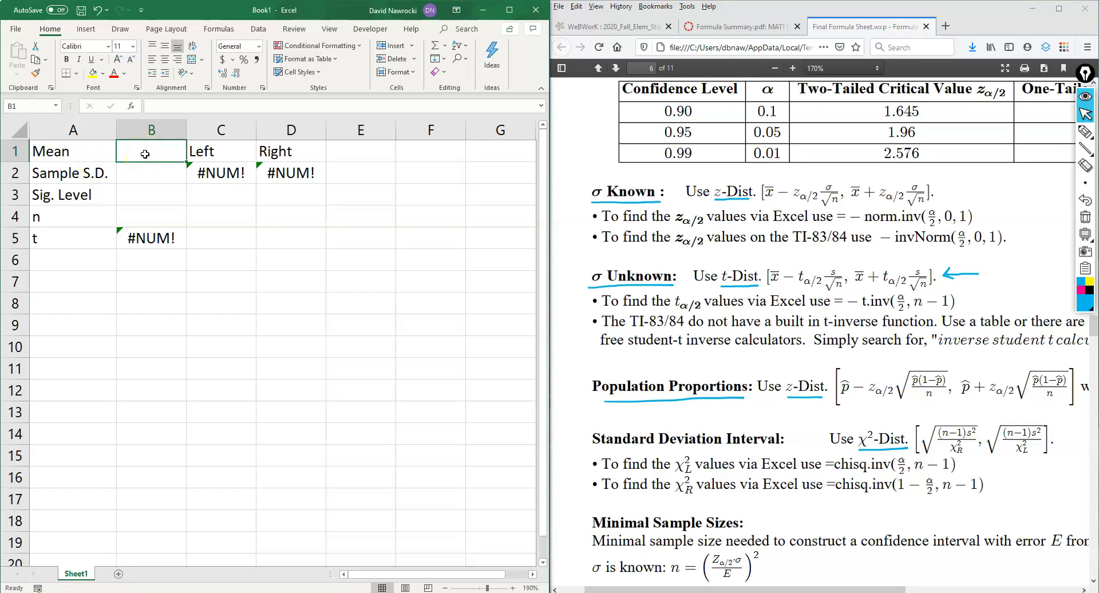
{"action": "left_click", "coordinate": [139, 176]}
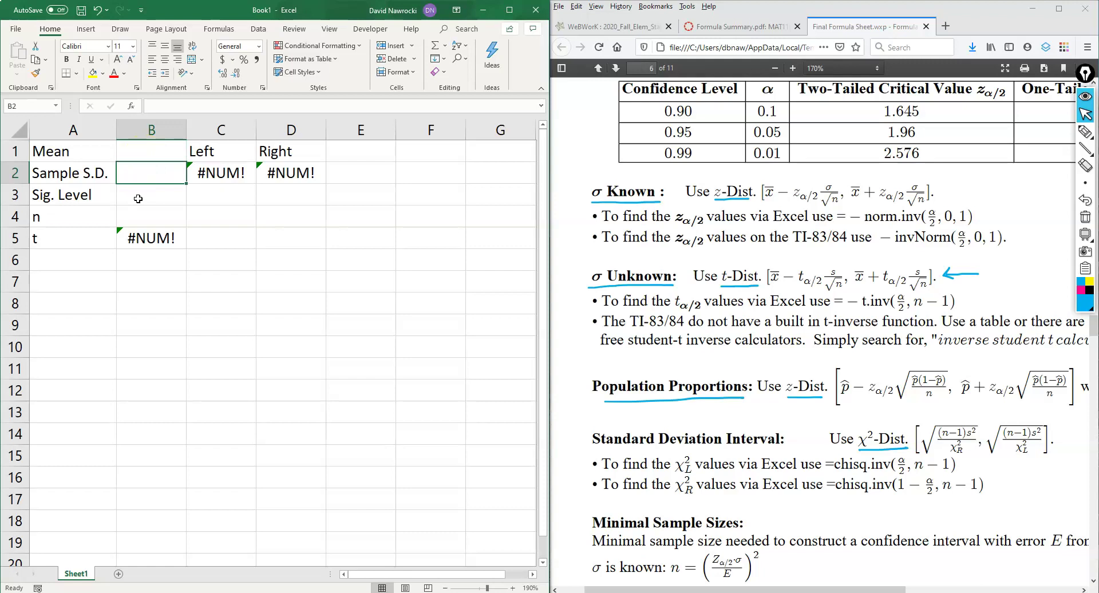
{"action": "left_click", "coordinate": [139, 199]}
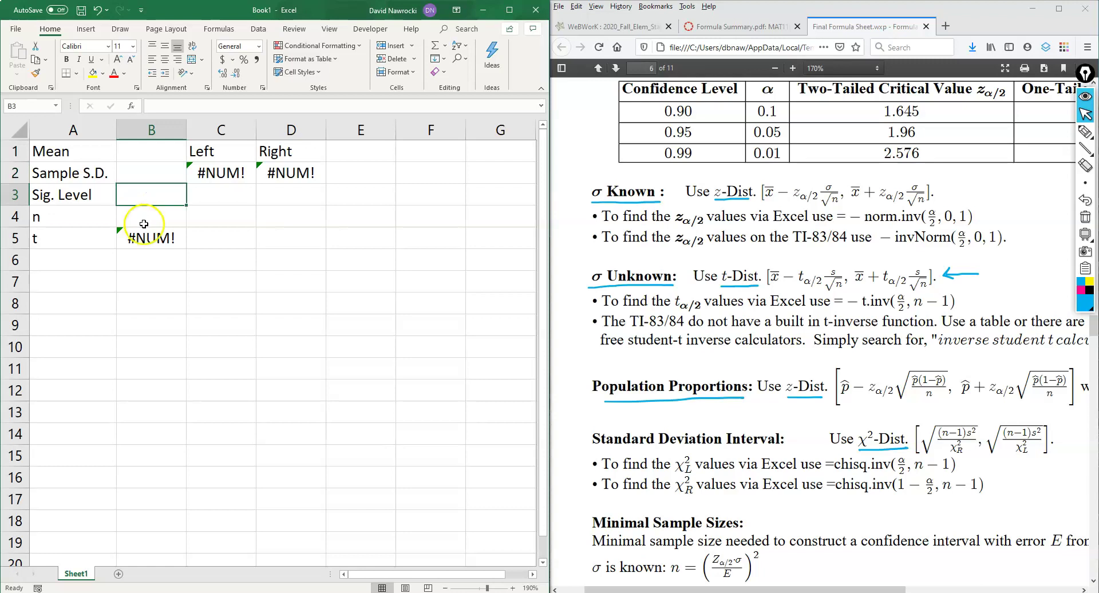
{"action": "left_click", "coordinate": [154, 218]}
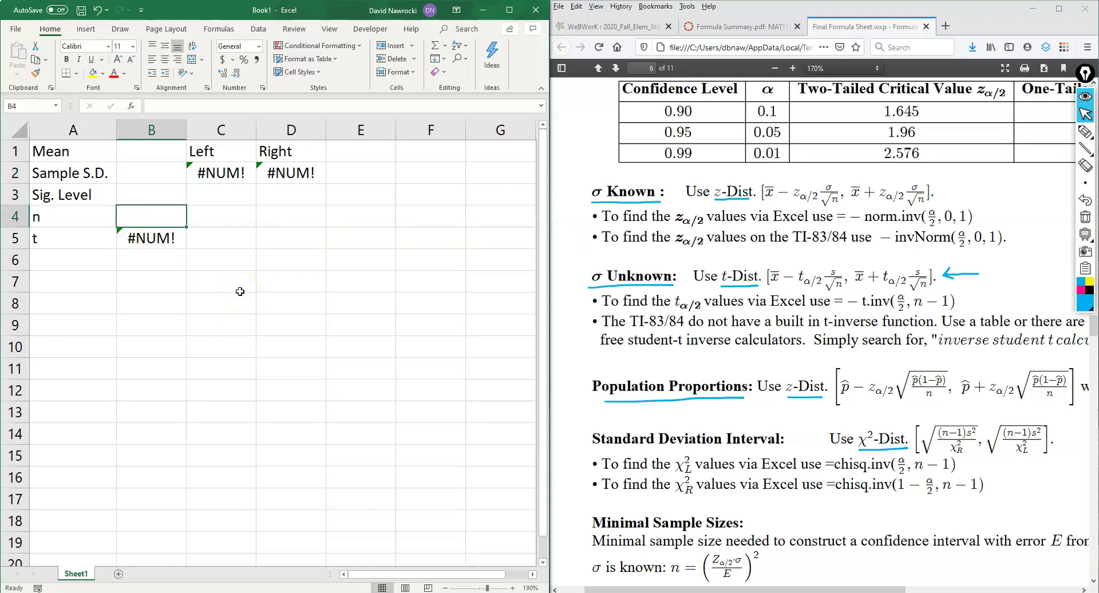
{"action": "left_click", "coordinate": [141, 238]}
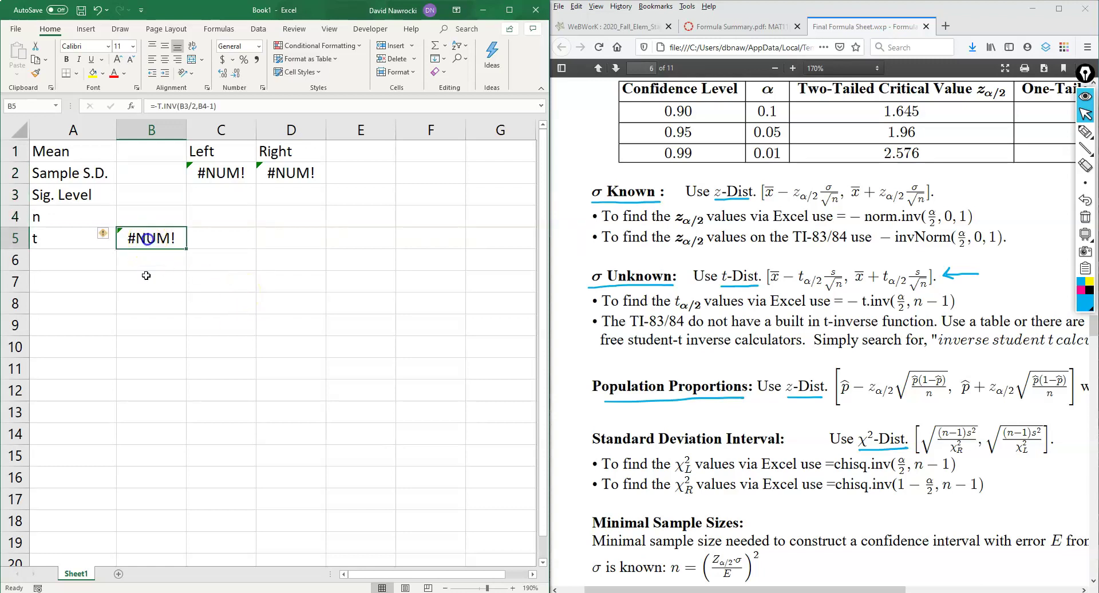
{"action": "left_click_drag", "start_coordinate": [155, 158], "coordinate": [147, 223]}
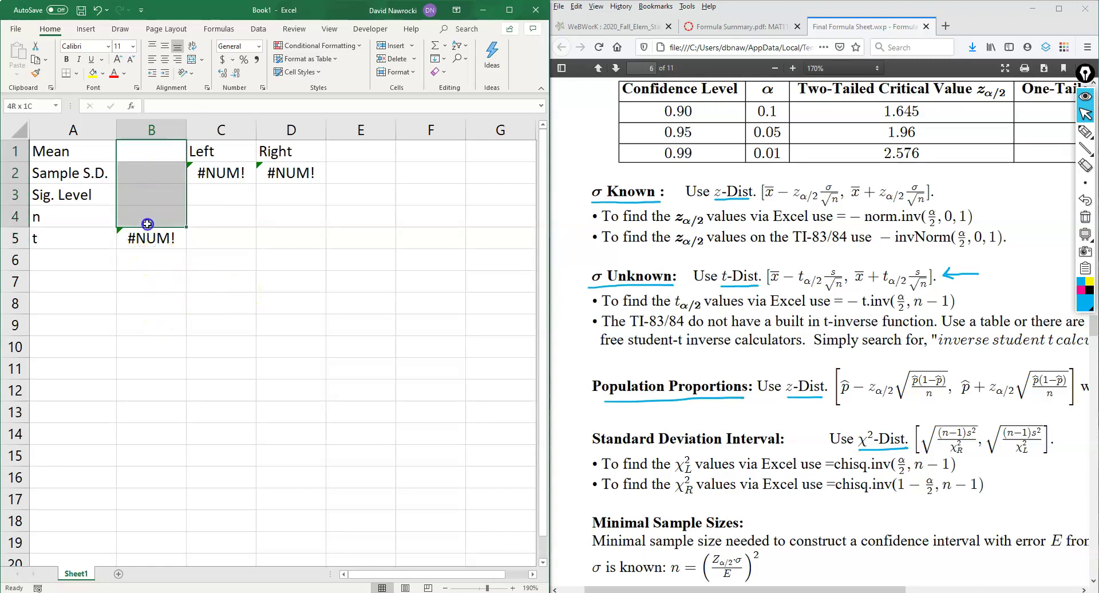
{"action": "left_click", "coordinate": [147, 238]}
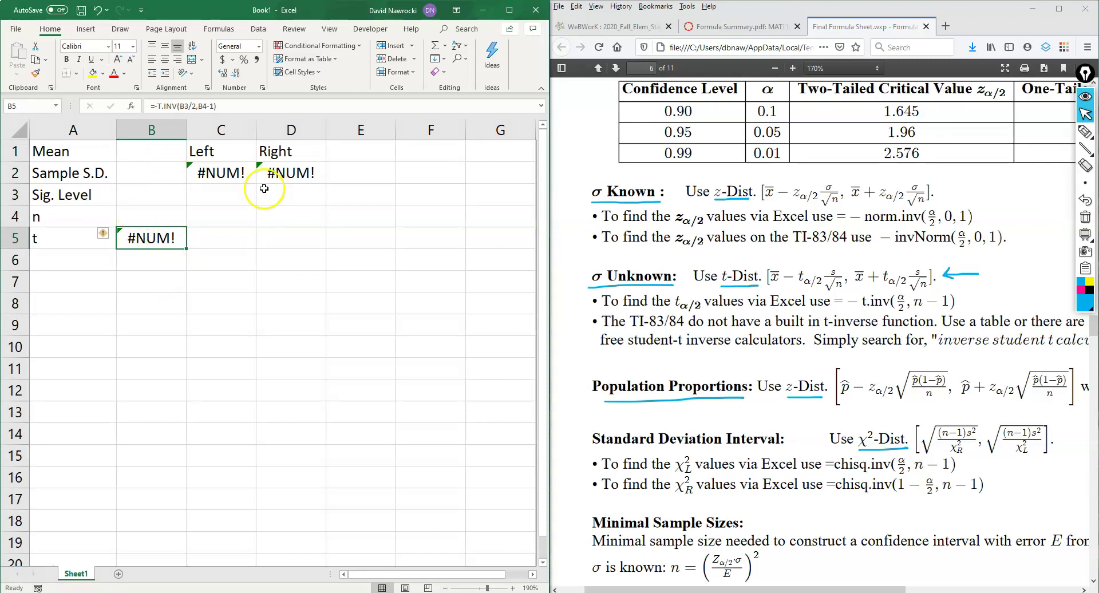
{"action": "left_click", "coordinate": [221, 173]}
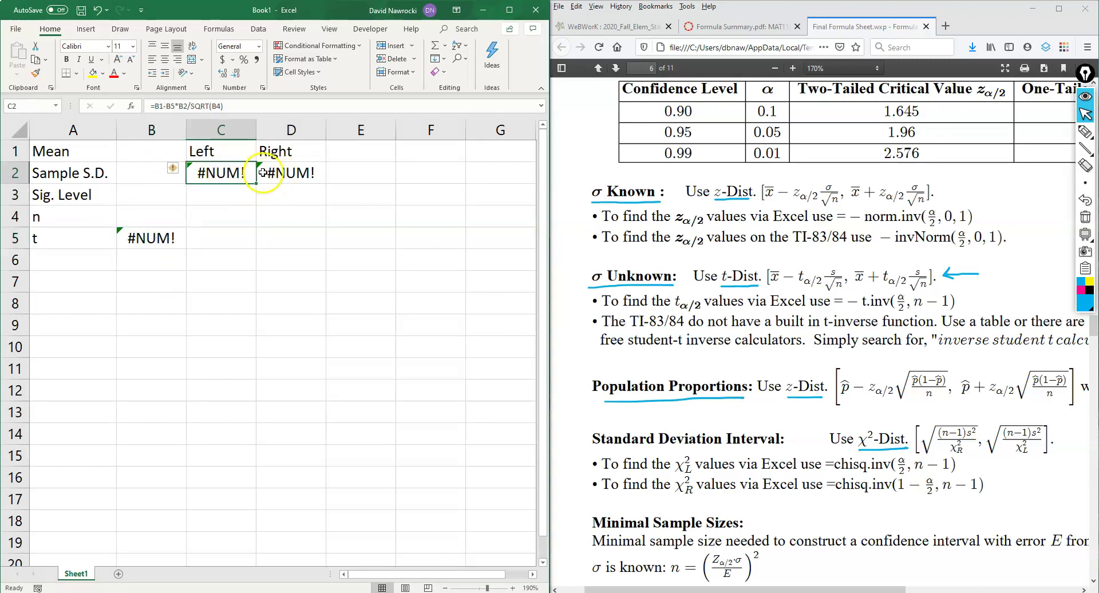
{"action": "left_click", "coordinate": [273, 171]}
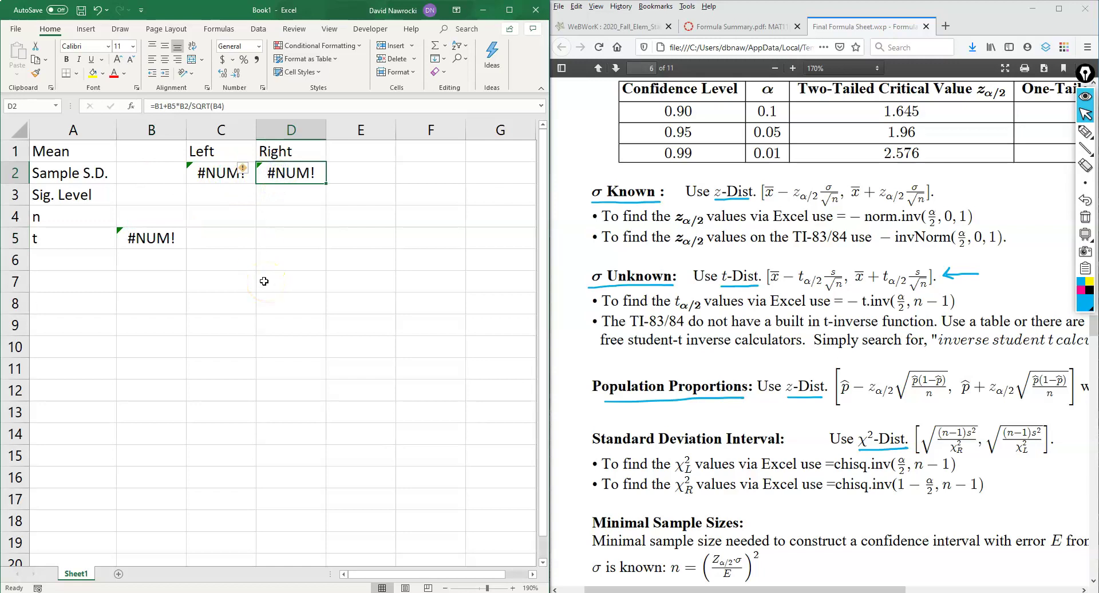
{"action": "left_click", "coordinate": [150, 238]}
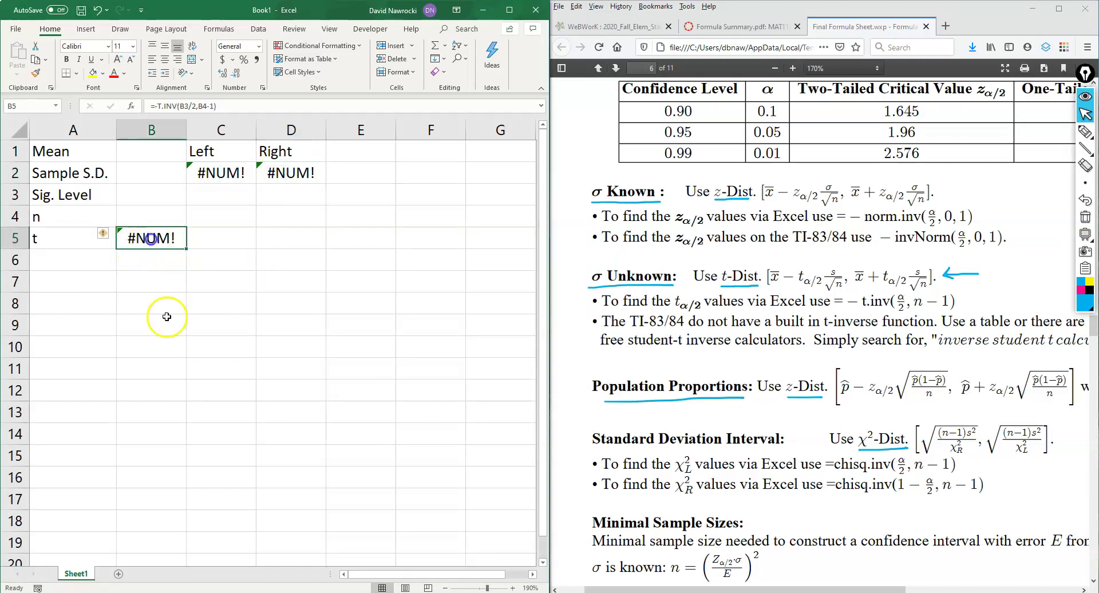
- Review the T.INV t formula in B5 without changing it
{"action": "double_click", "coordinate": [136, 243]}
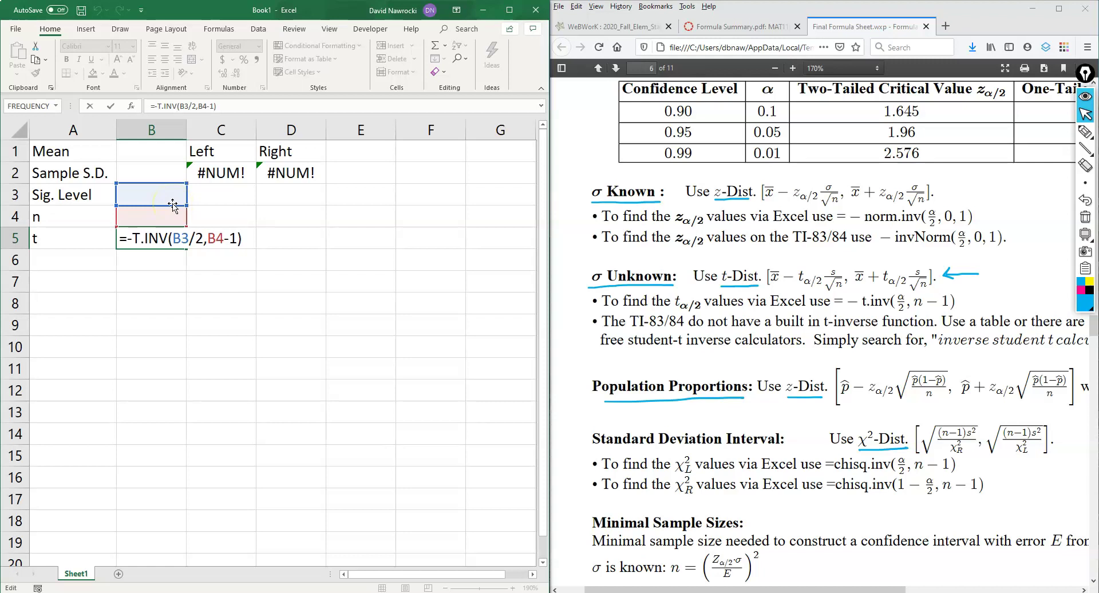
{"action": "left_click", "coordinate": [182, 240]}
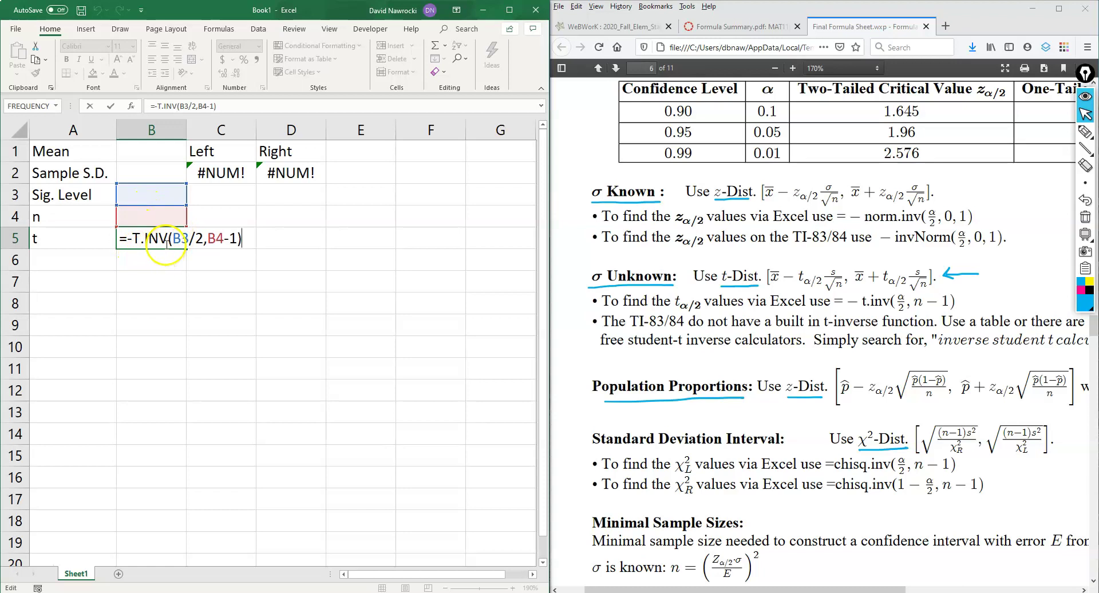
{"action": "left_click", "coordinate": [290, 236]}
- Inspect the Left and Right bound formulas, then open C2's =B1-B5*B2/SQRT(B4) for editing
{"action": "left_click", "coordinate": [209, 176]}
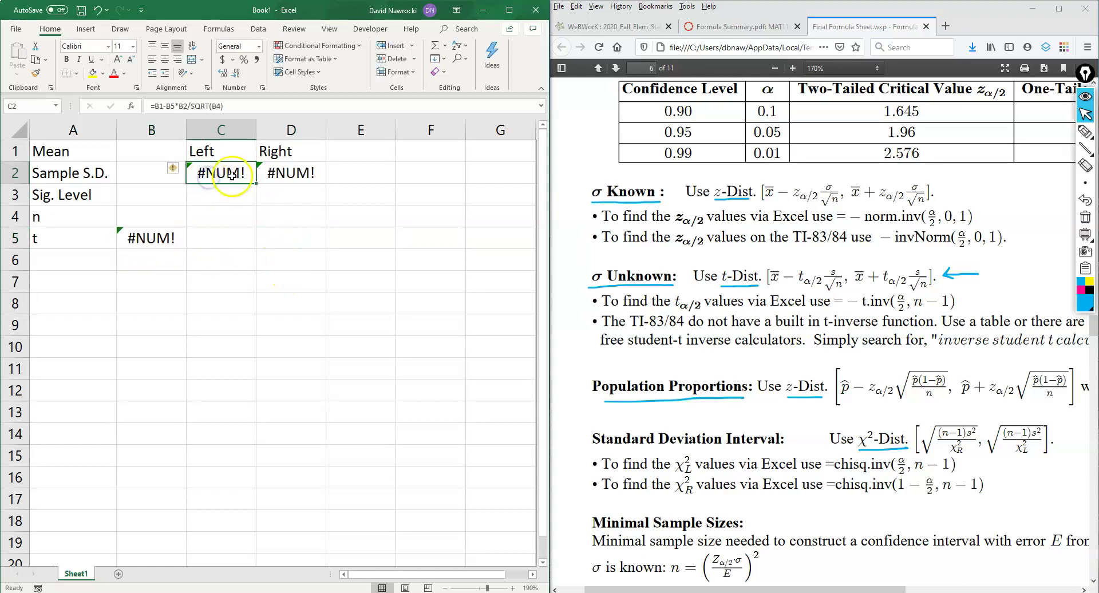
{"action": "left_click", "coordinate": [295, 174]}
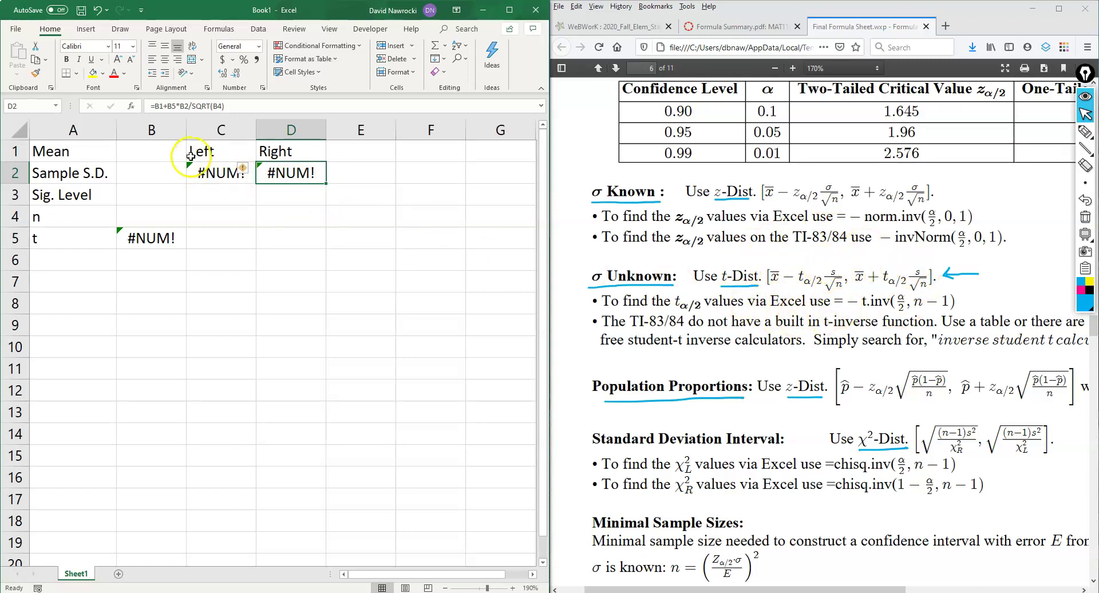
{"action": "left_click", "coordinate": [220, 171]}
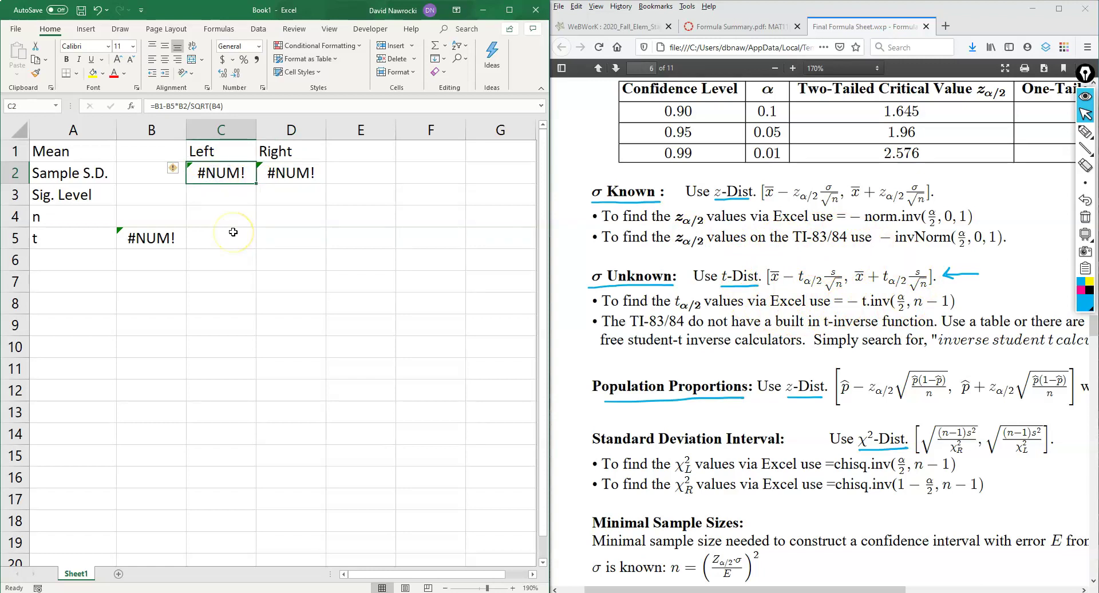
{"action": "key", "text": "F2"}
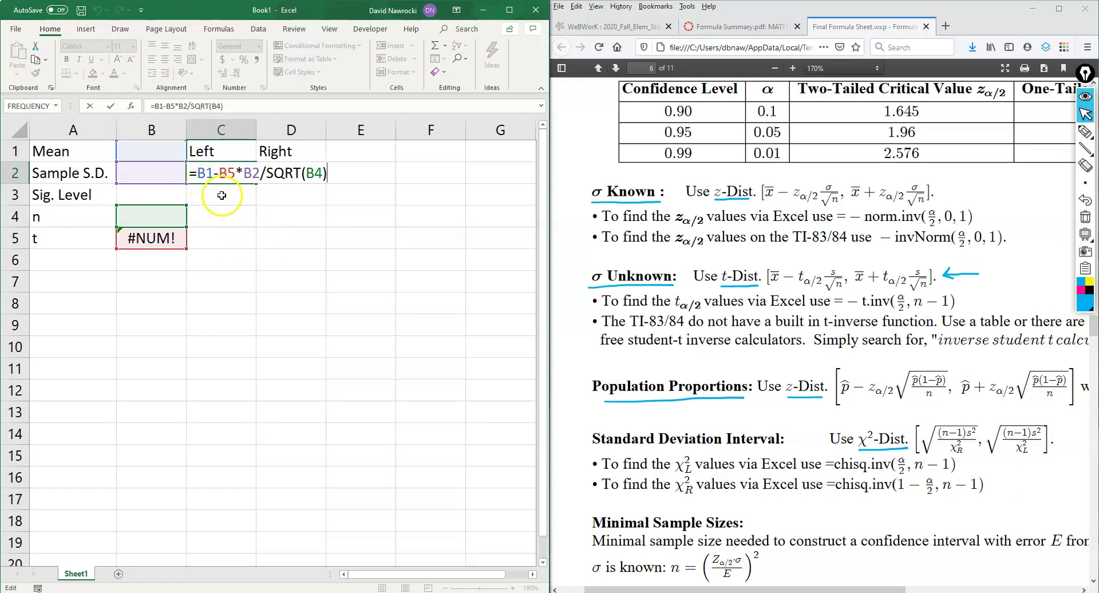
- Underline B1, B2 and B4 in the C2 formula and their matching input cells in ink
{"action": "left_click", "coordinate": [199, 181]}
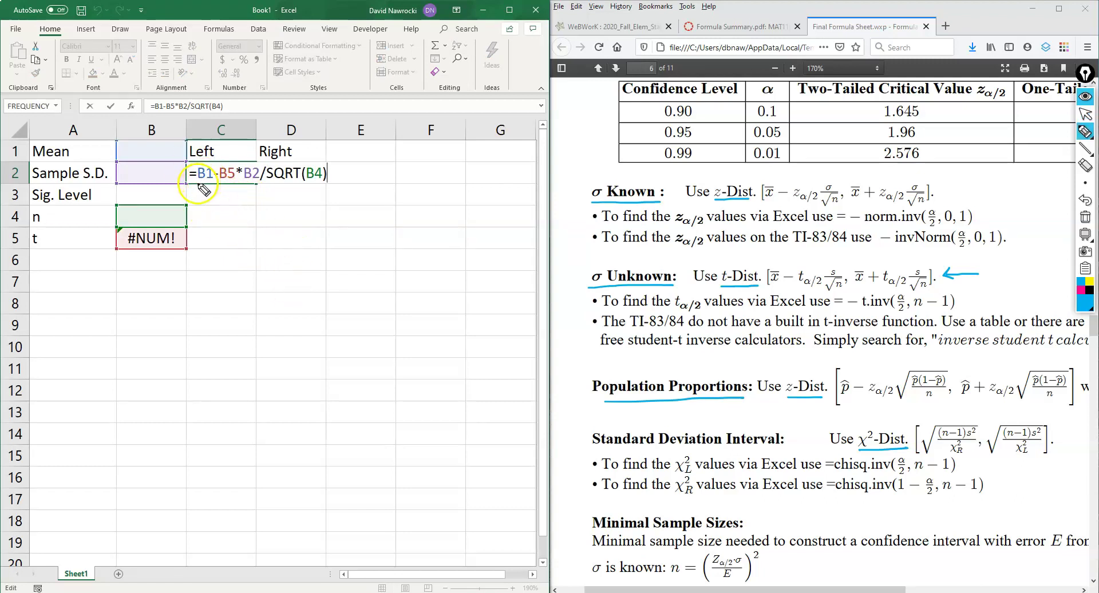
{"action": "left_click_drag", "start_coordinate": [199, 184], "coordinate": [215, 185]}
{"action": "left_click_drag", "start_coordinate": [131, 155], "coordinate": [174, 156]}
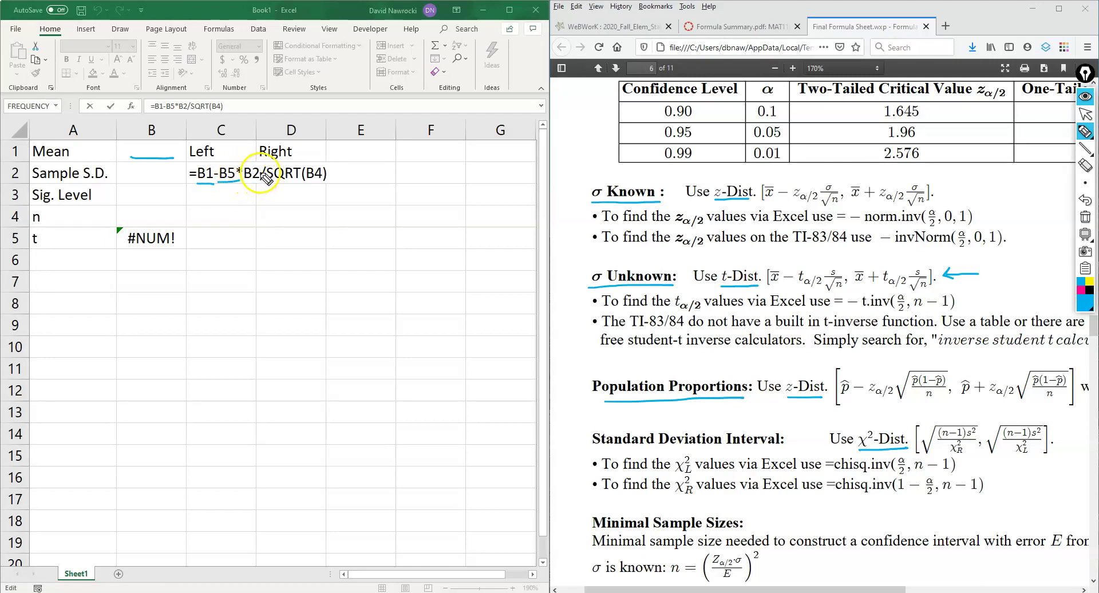
{"action": "left_click_drag", "start_coordinate": [248, 182], "coordinate": [255, 181]}
{"action": "left_click_drag", "start_coordinate": [130, 180], "coordinate": [164, 181]}
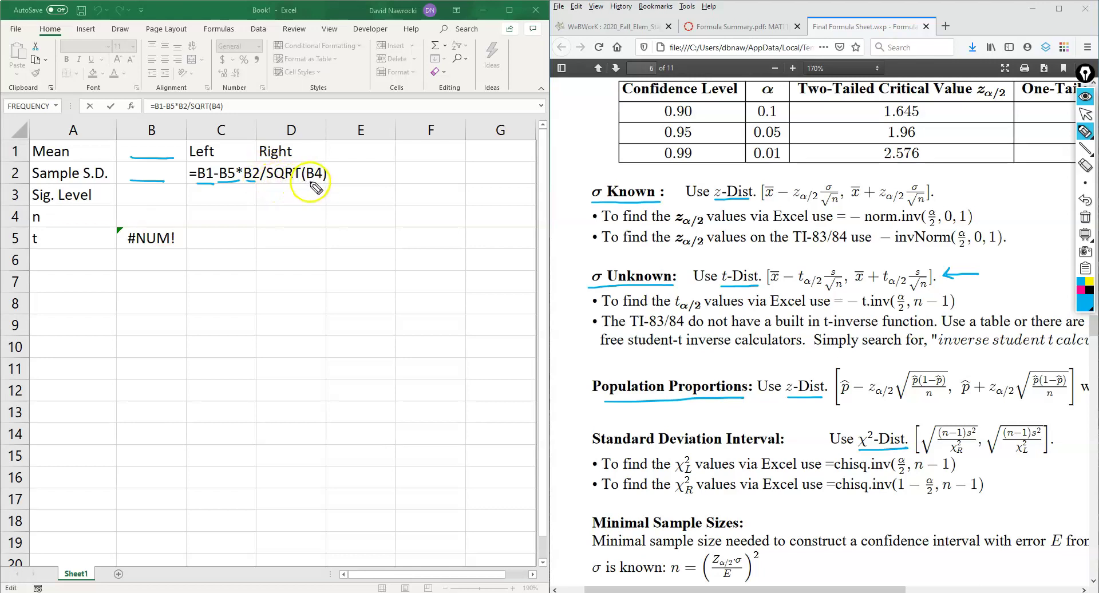
{"action": "left_click_drag", "start_coordinate": [312, 181], "coordinate": [323, 179]}
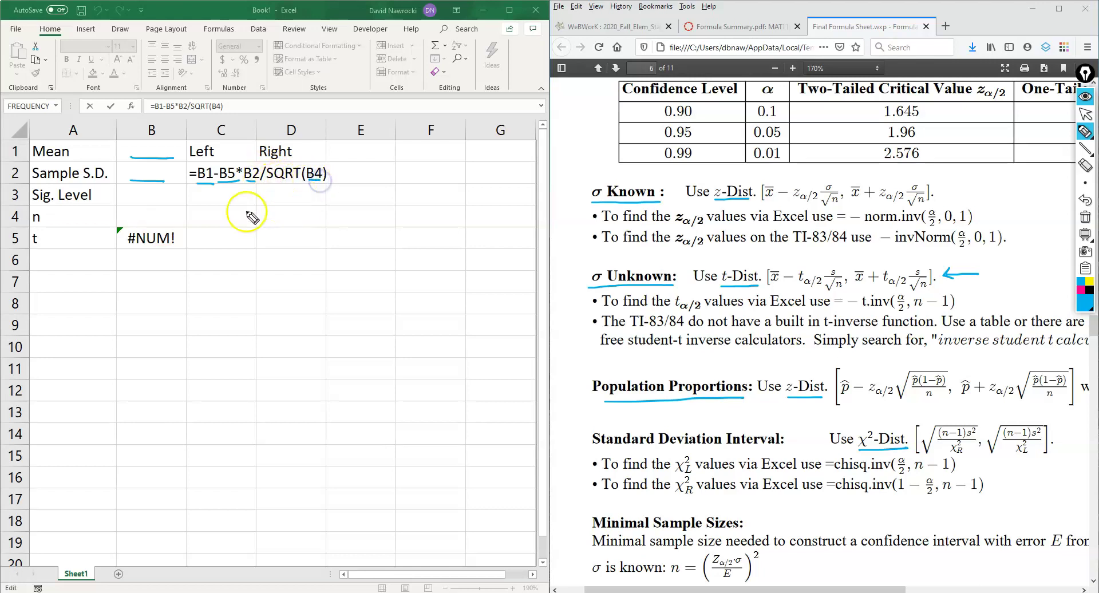
{"action": "left_click_drag", "start_coordinate": [130, 224], "coordinate": [174, 223]}
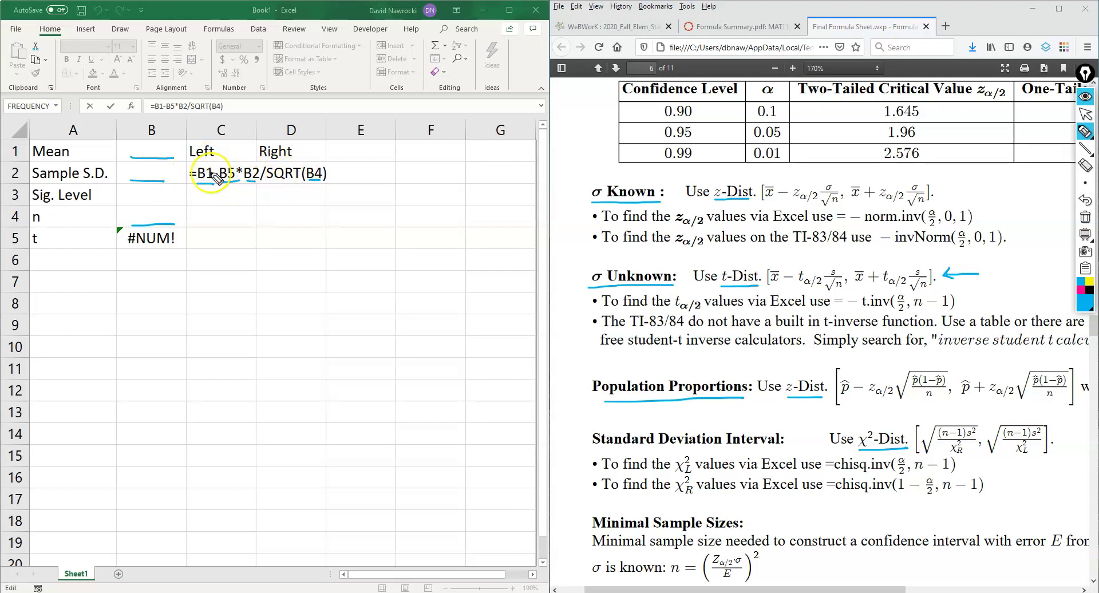
{"action": "left_click_drag", "start_coordinate": [216, 167], "coordinate": [218, 175]}
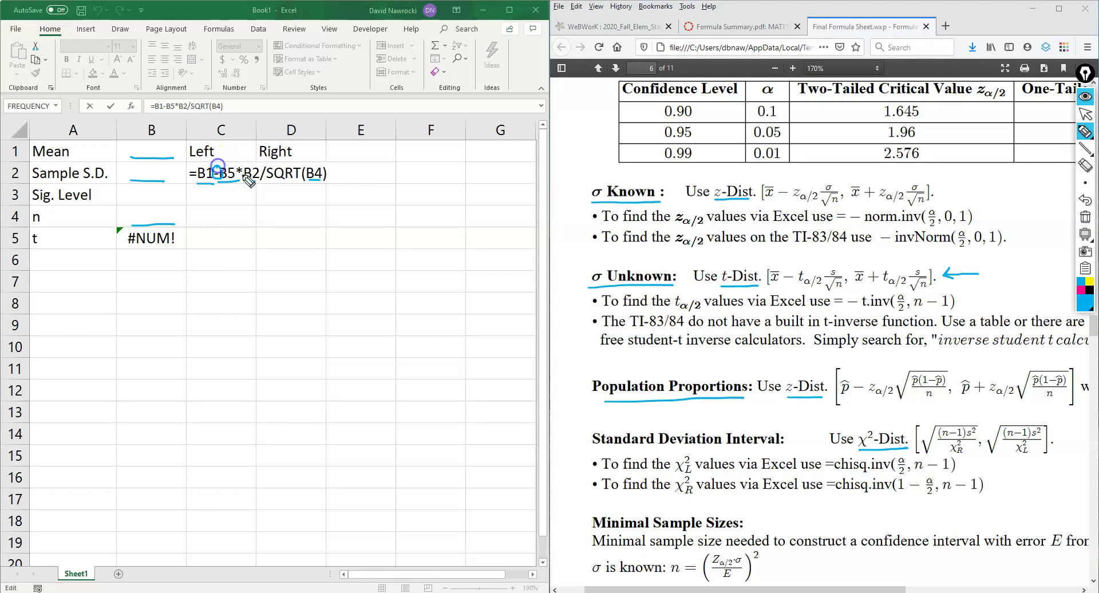
{"action": "left_click_drag", "start_coordinate": [220, 168], "coordinate": [225, 184]}
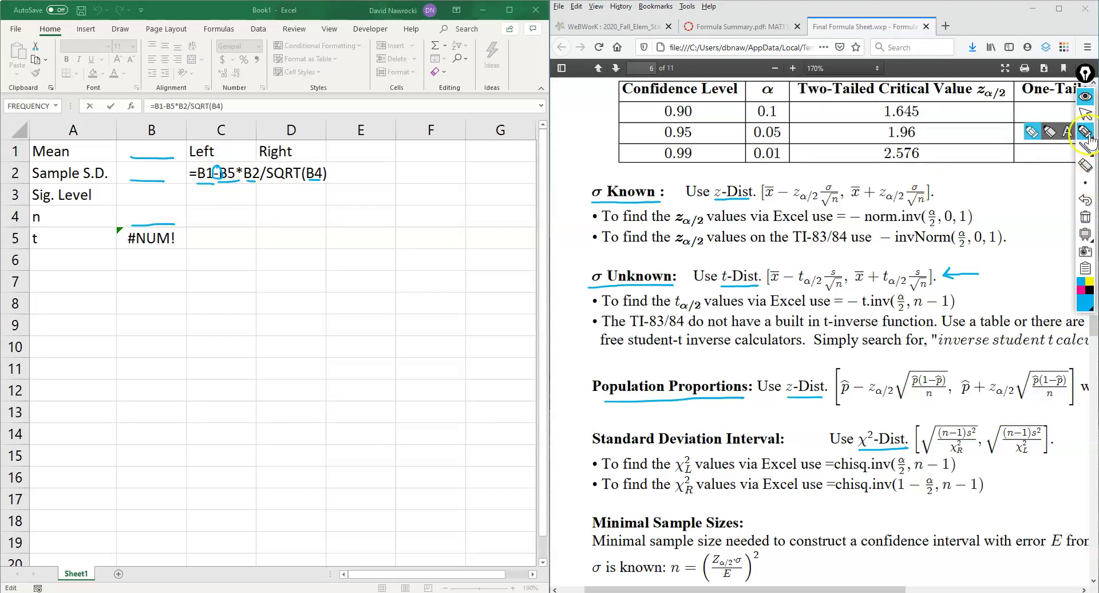
- Clear the ink, commit C2, and commit D2 as =B1+B5*B2/SQRT(B4)
{"action": "mouse_move", "coordinate": [1085, 175]}
{"action": "left_click", "coordinate": [1085, 216]}
{"action": "left_click", "coordinate": [1085, 114]}
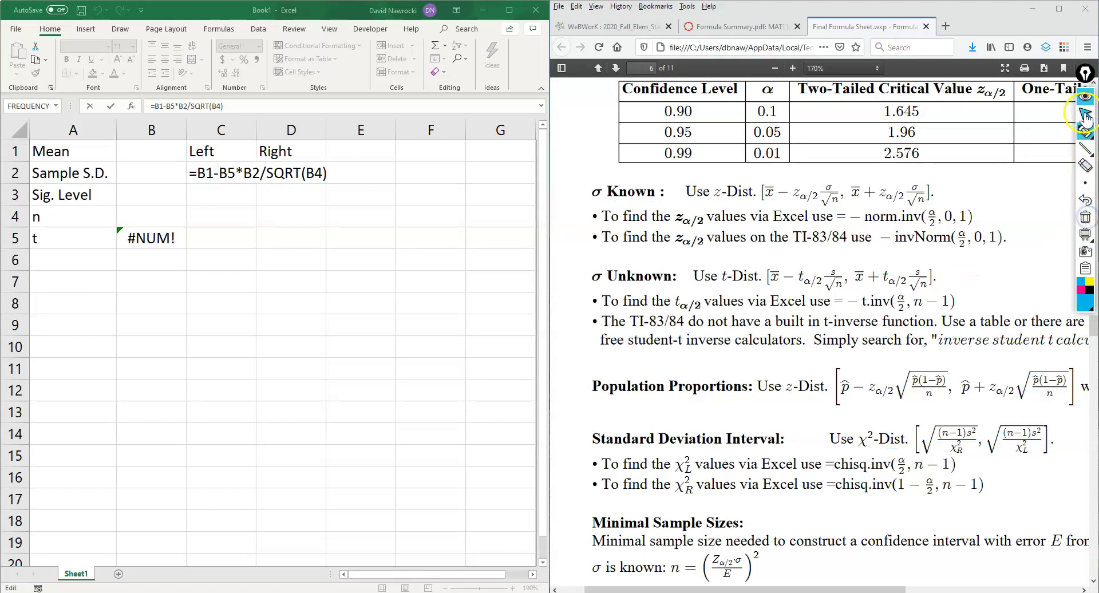
{"action": "left_click", "coordinate": [324, 198]}
{"action": "left_click", "coordinate": [294, 169]}
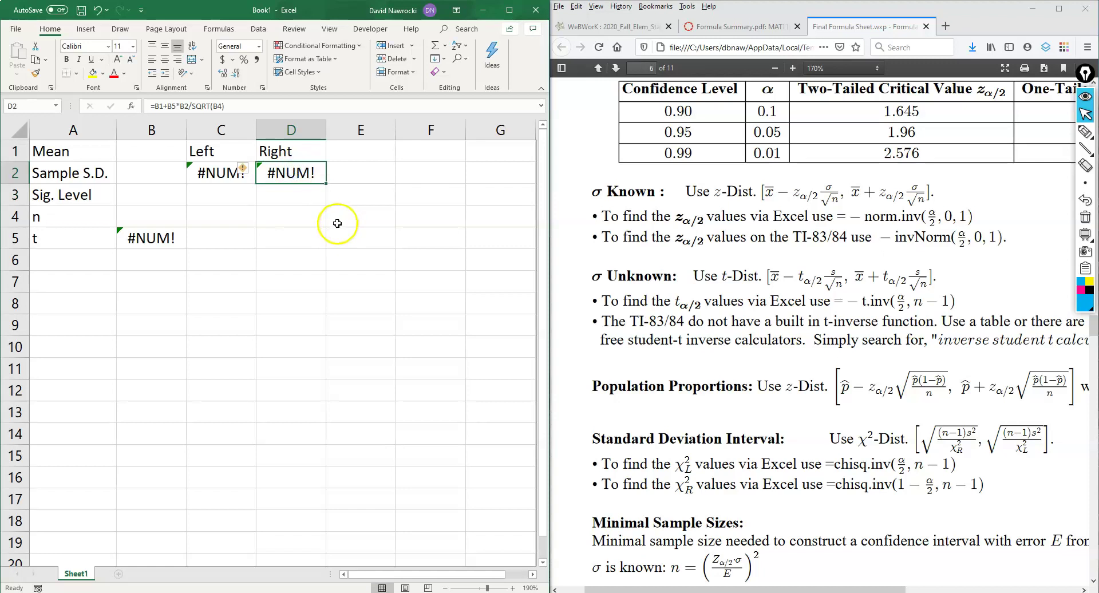
{"action": "key", "text": "F2"}
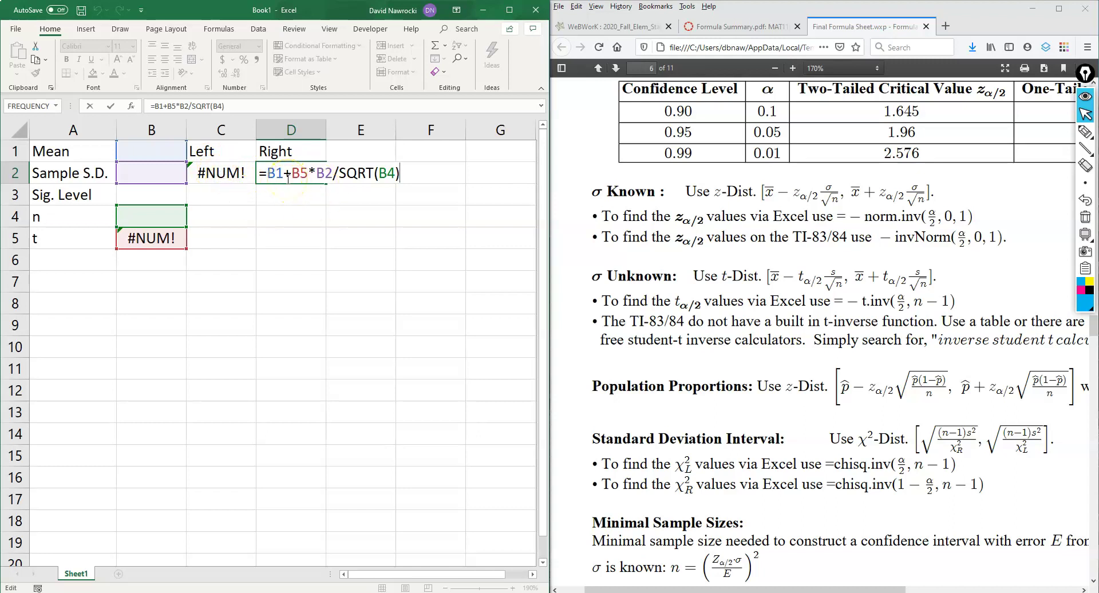
{"action": "left_click", "coordinate": [276, 217]}
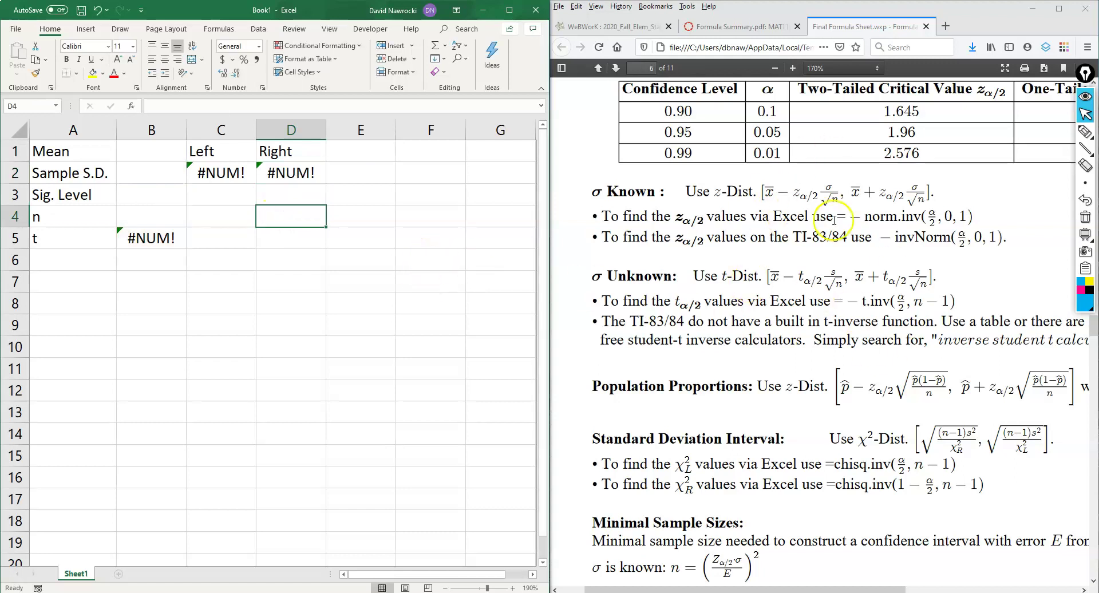
- Copy the fifteen prize-money values from WeBWorK problem 8
{"action": "left_click", "coordinate": [605, 29]}
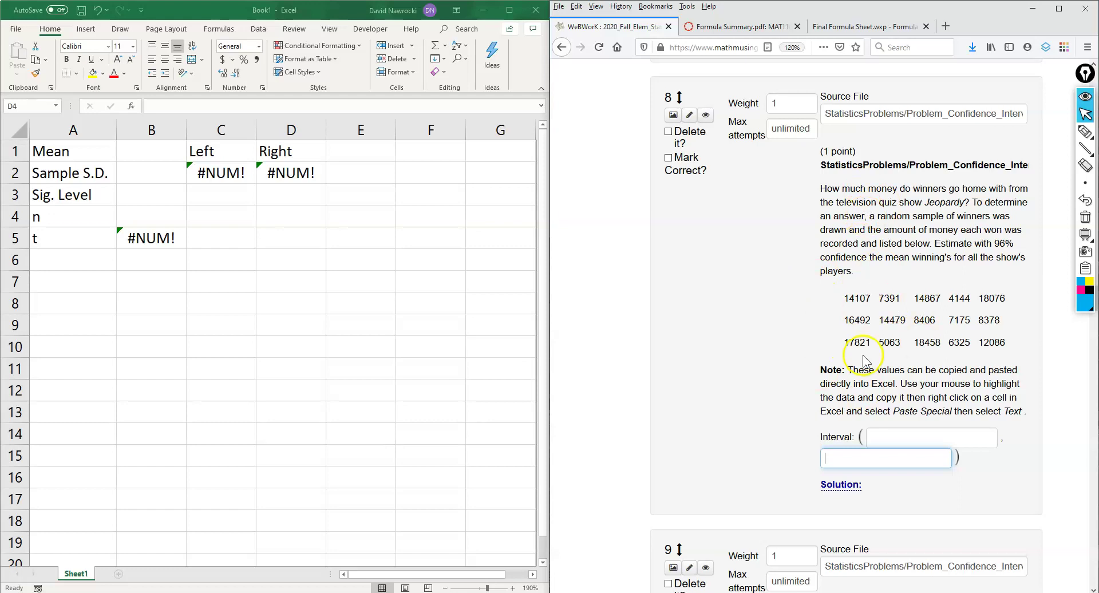
{"action": "left_click", "coordinate": [846, 297]}
{"action": "left_click_drag", "start_coordinate": [846, 297], "coordinate": [1017, 346]}
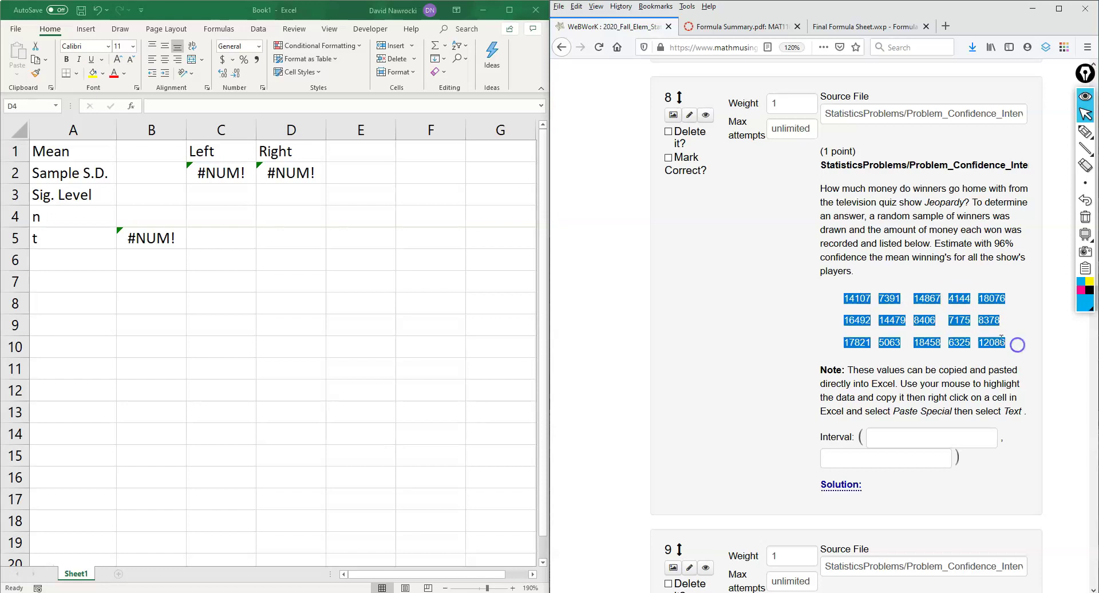
{"action": "left_click", "coordinate": [930, 314]}
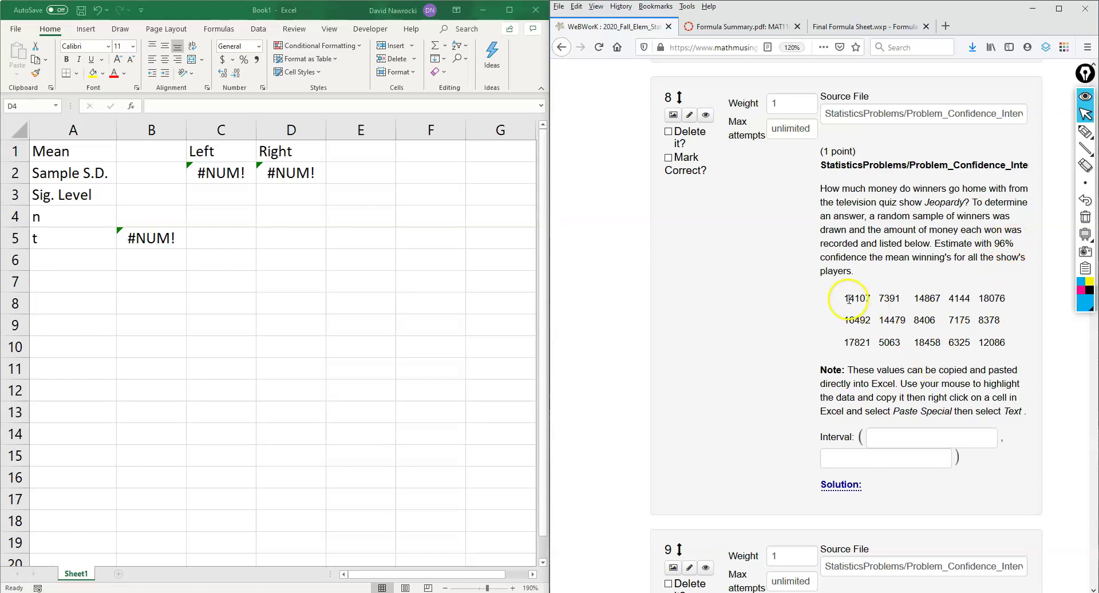
{"action": "left_click_drag", "start_coordinate": [865, 297], "coordinate": [1009, 343]}
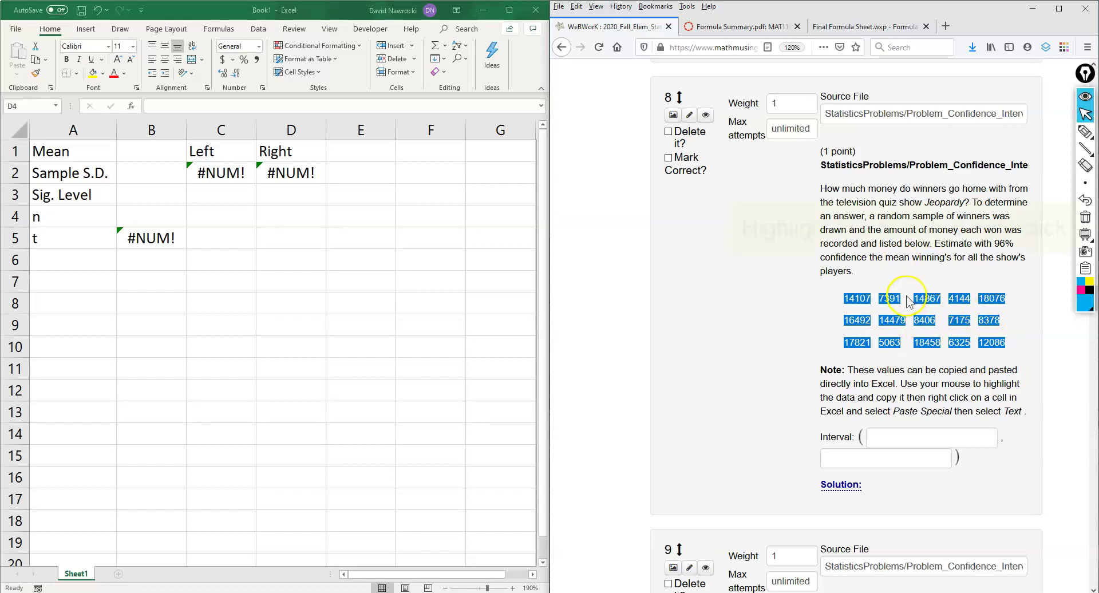
{"action": "right_click", "coordinate": [887, 295]}
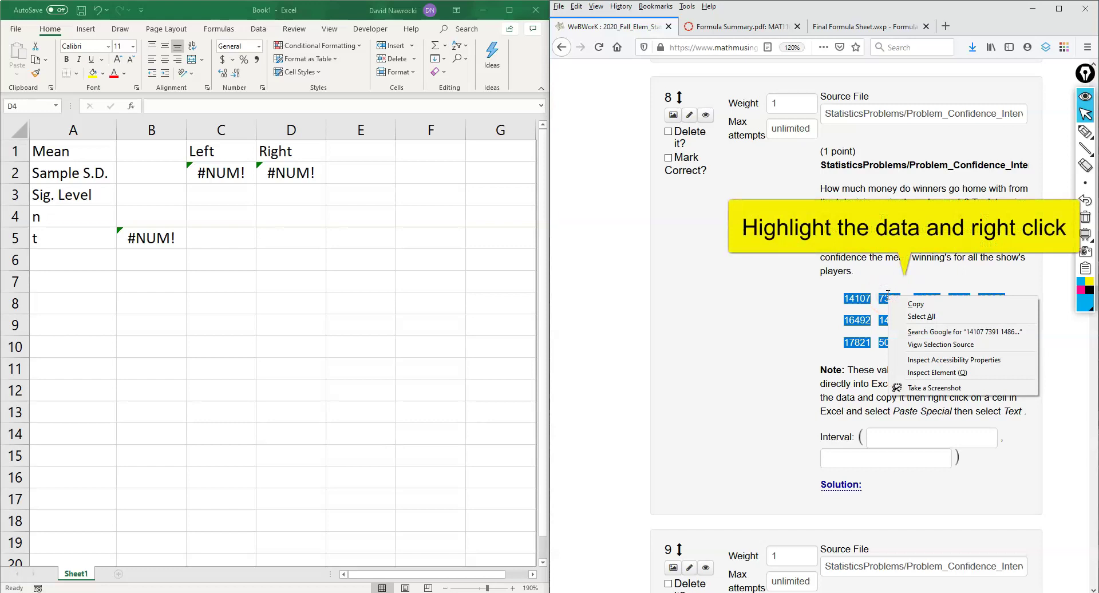
{"action": "left_click", "coordinate": [920, 307]}
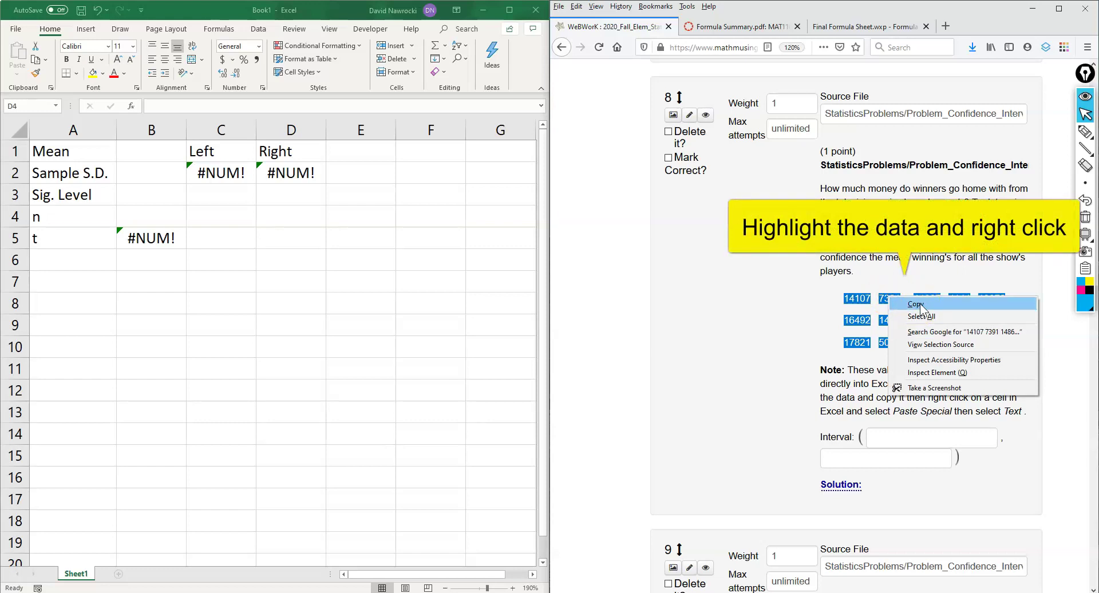
{"action": "left_click", "coordinate": [918, 304]}
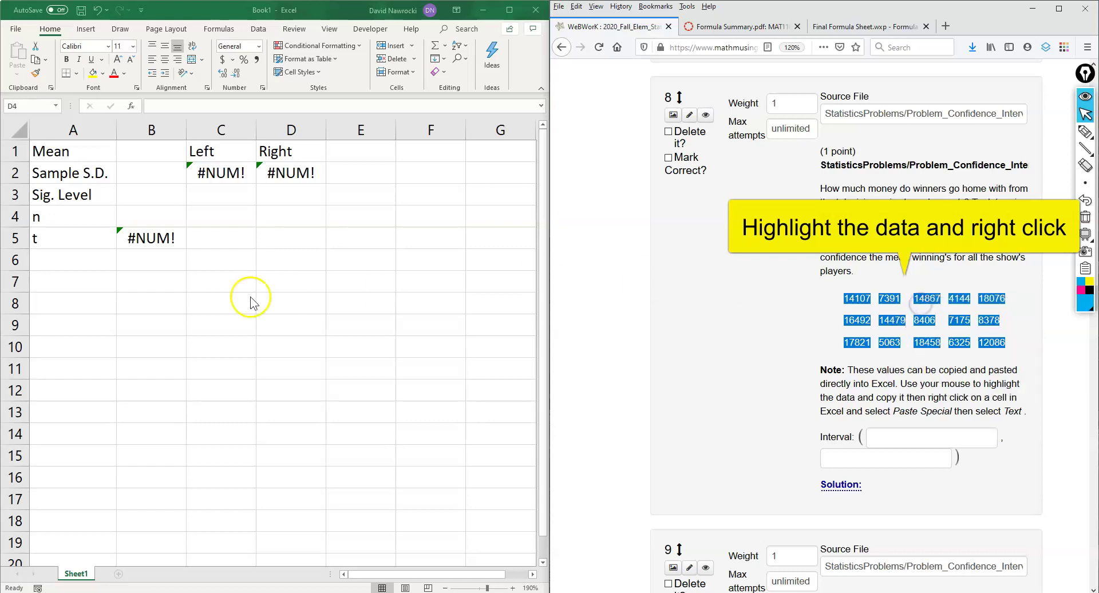
- Paste the values into Excel starting at cell A8, filling A8:E10
{"action": "left_click", "coordinate": [73, 308]}
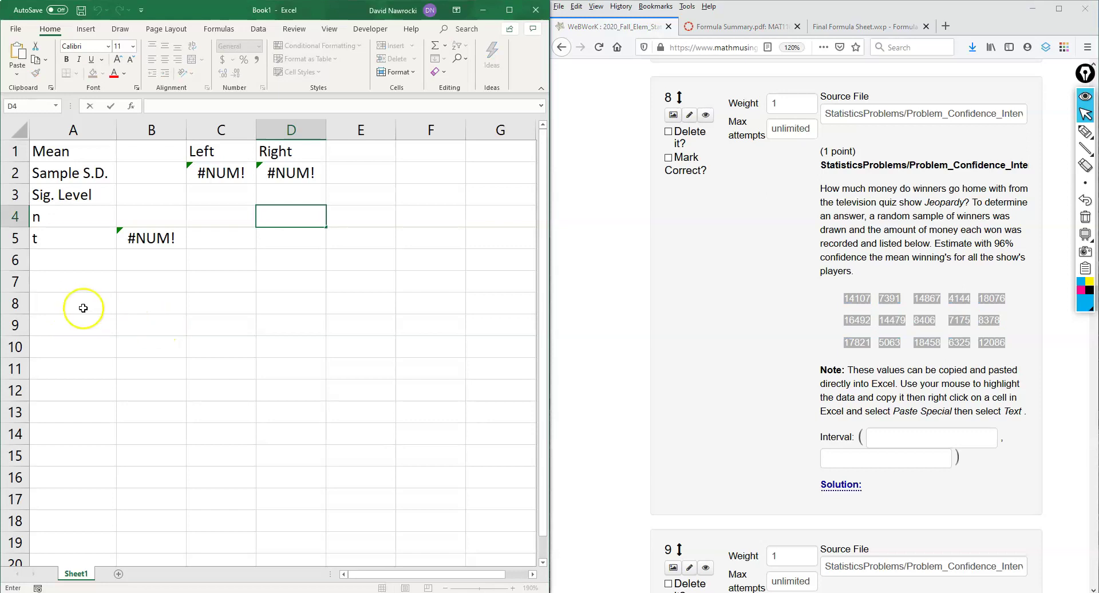
{"action": "left_click", "coordinate": [76, 303]}
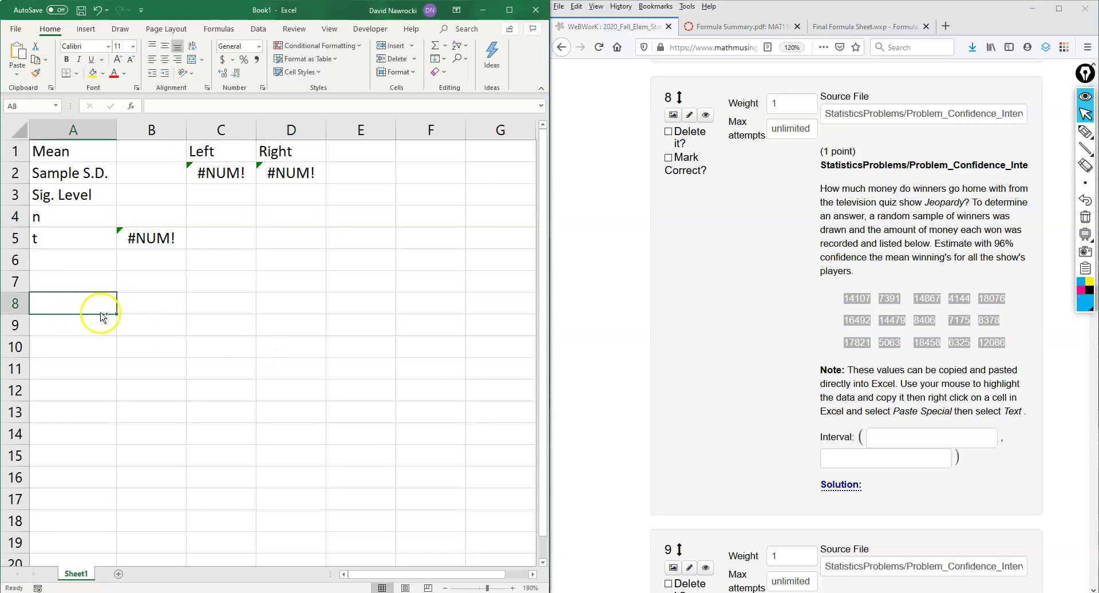
{"action": "key", "text": "ctrl+v"}
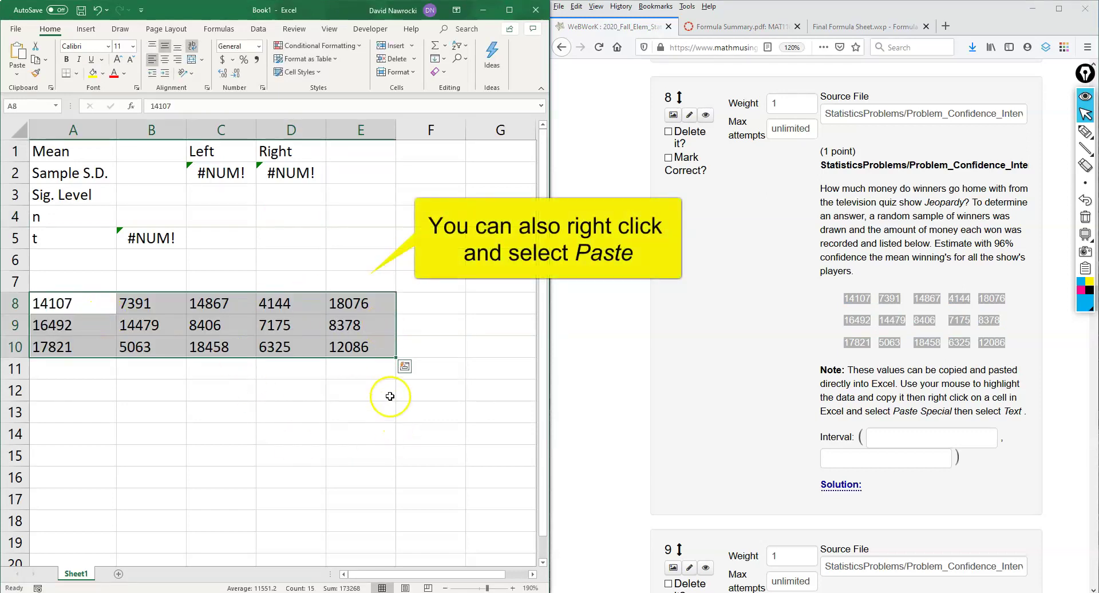
- Enter =average(A8:E10) in B1, giving a mean of 11551.2
{"action": "left_click", "coordinate": [150, 150]}
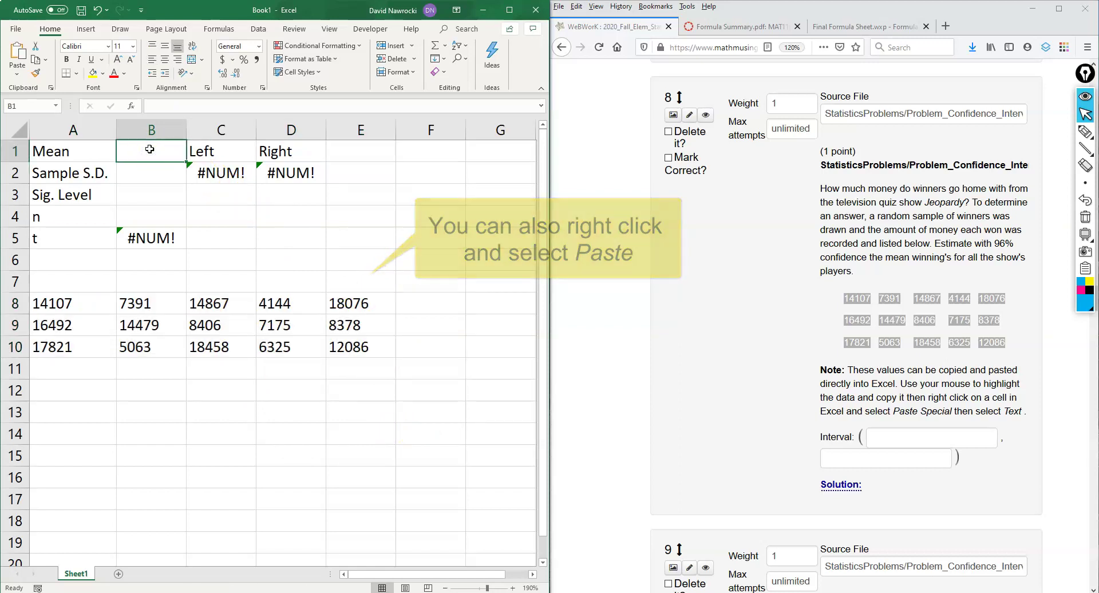
{"action": "type", "text": "="}
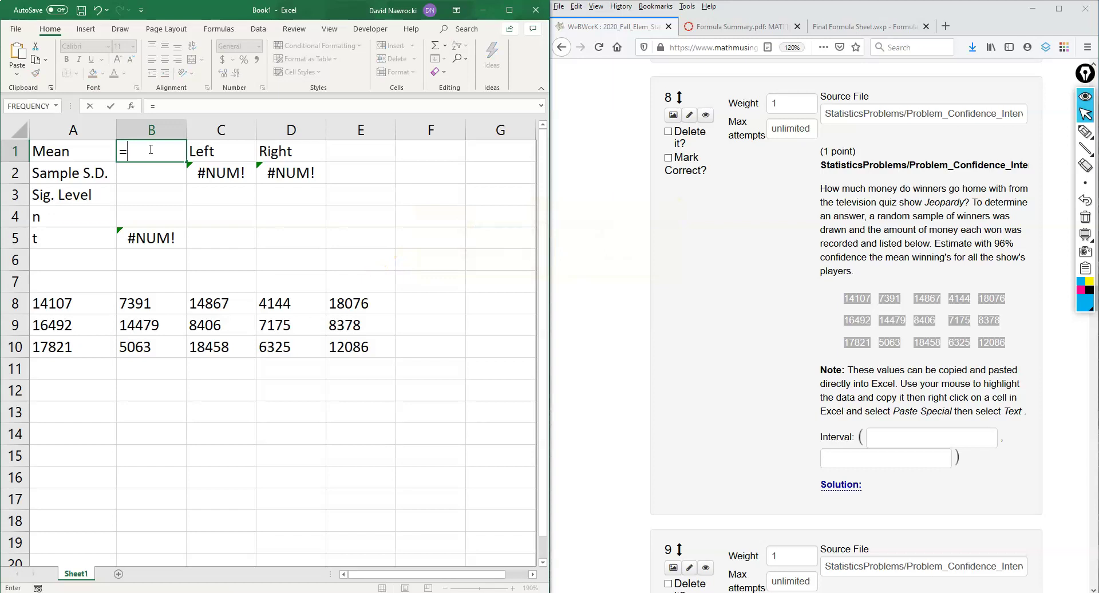
{"action": "type", "text": "average"}
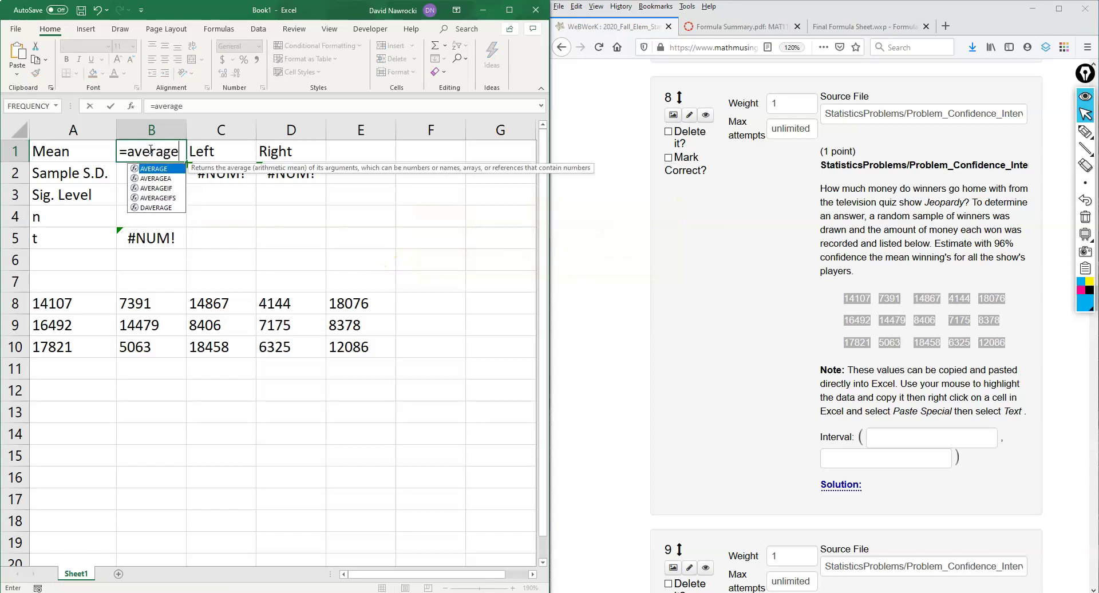
{"action": "type", "text": "("}
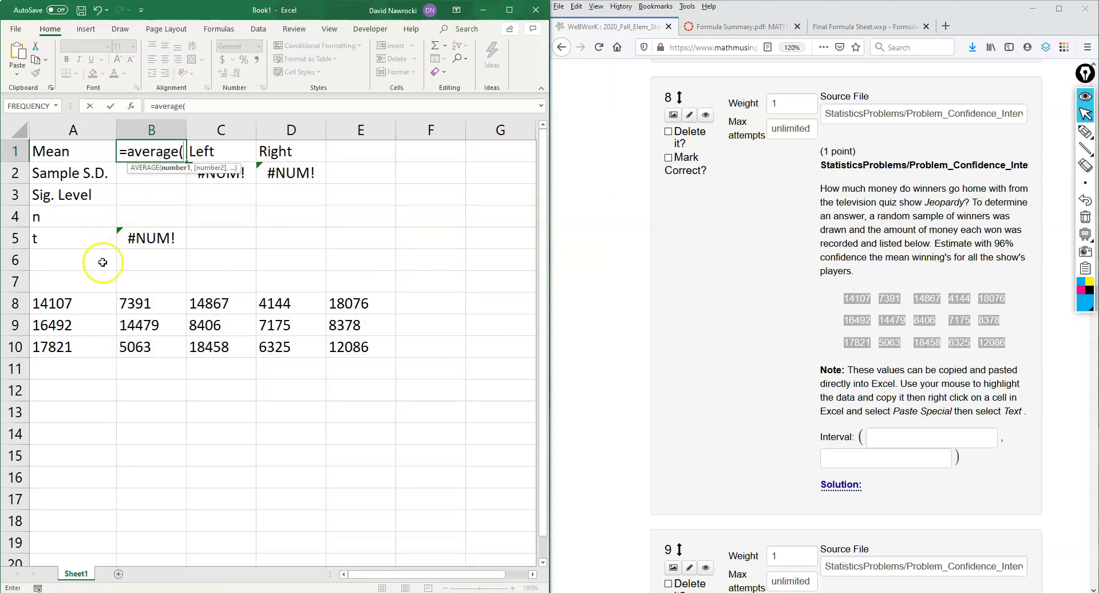
{"action": "left_click_drag", "start_coordinate": [81, 298], "coordinate": [344, 350]}
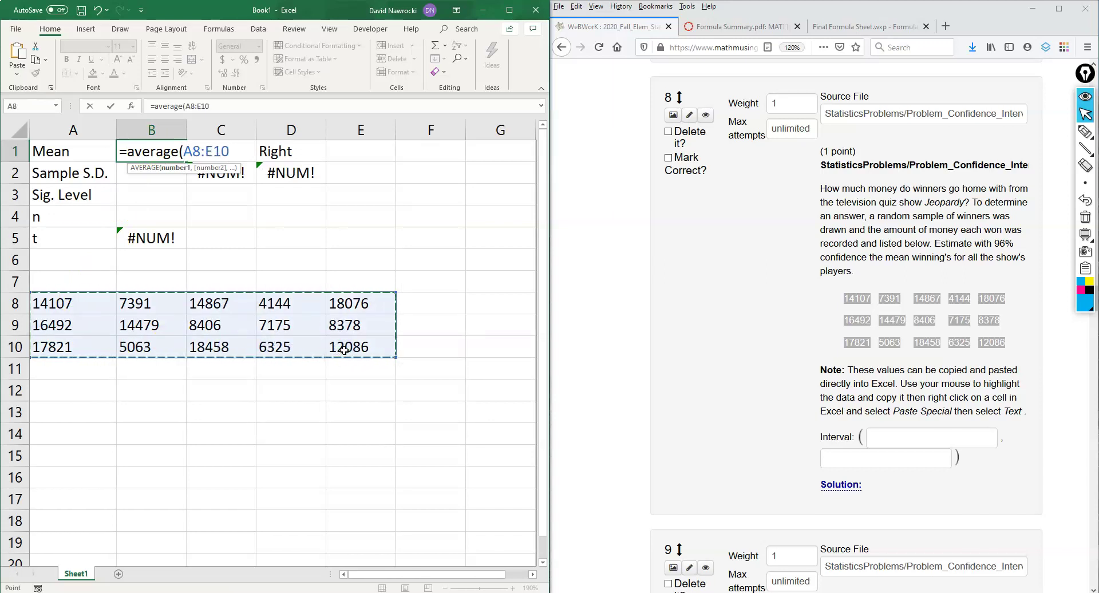
{"action": "type", "text": ")"}
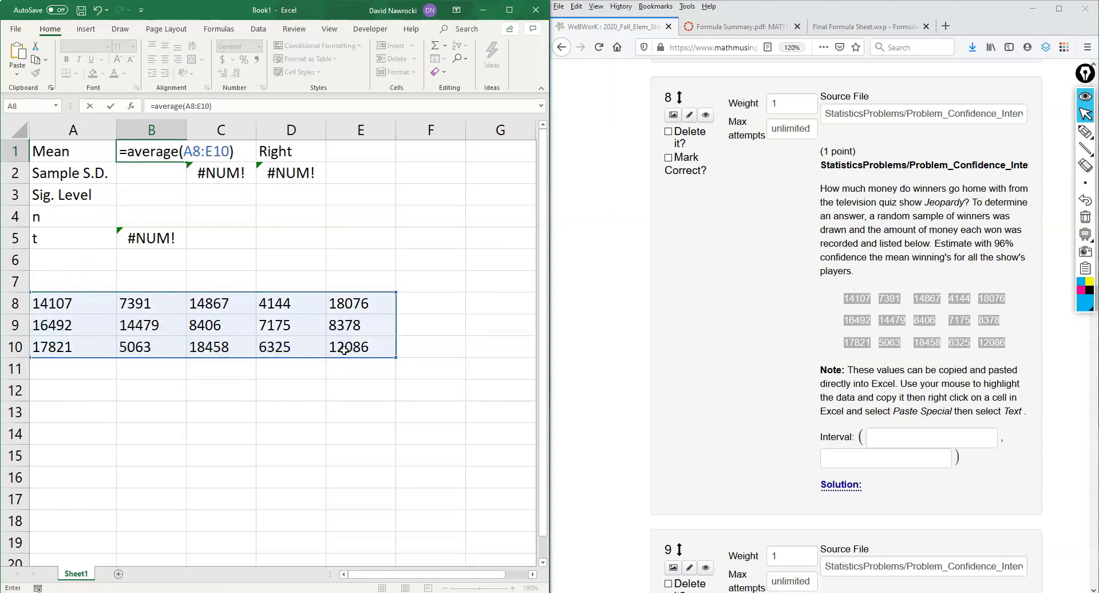
{"action": "key", "text": "Return"}
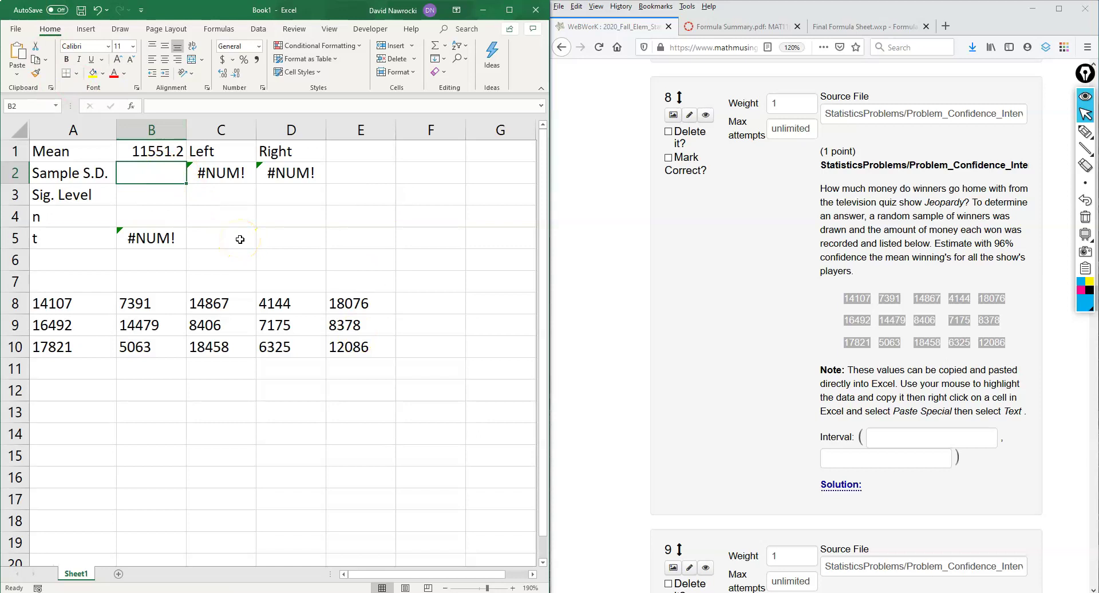
- Enter =stdev.s(A8:E10) in B2 for a sample SD of 5078.525
{"action": "type", "text": "=s"}
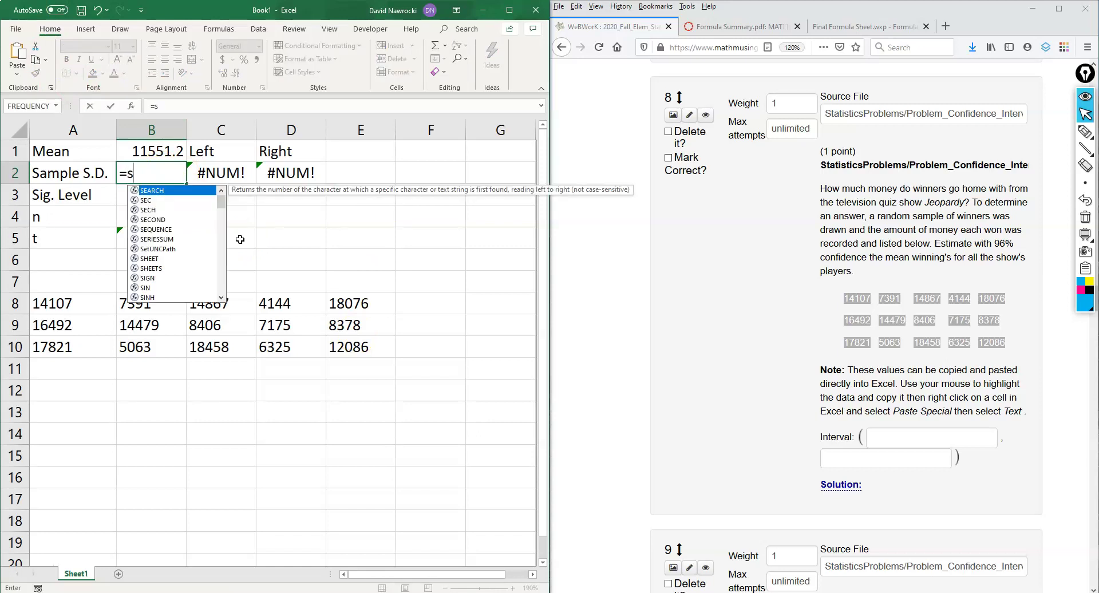
{"action": "type", "text": "tdev."}
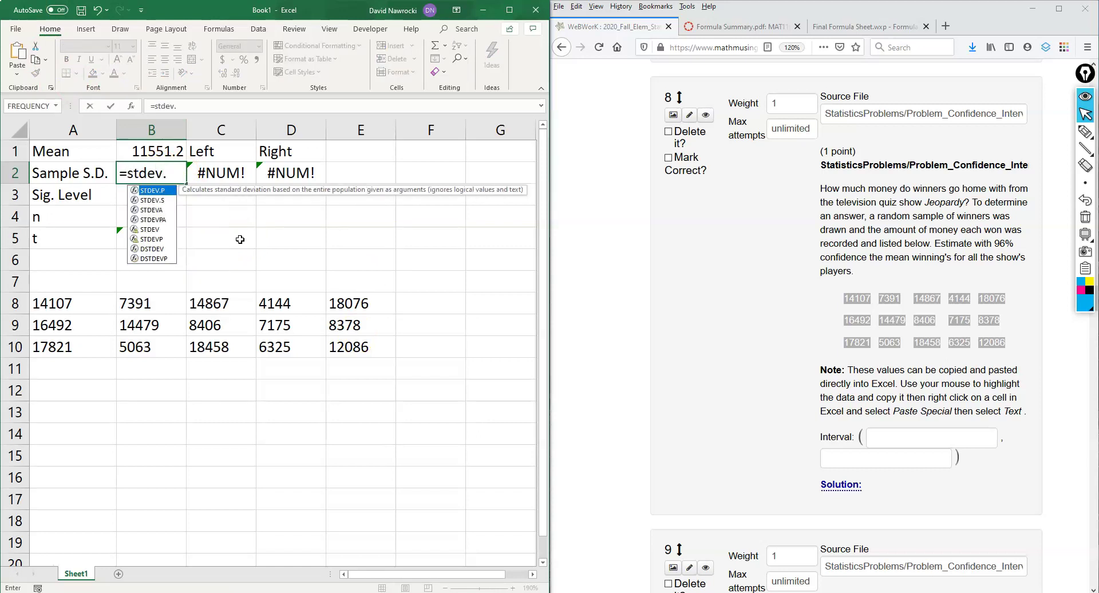
{"action": "type", "text": "s("}
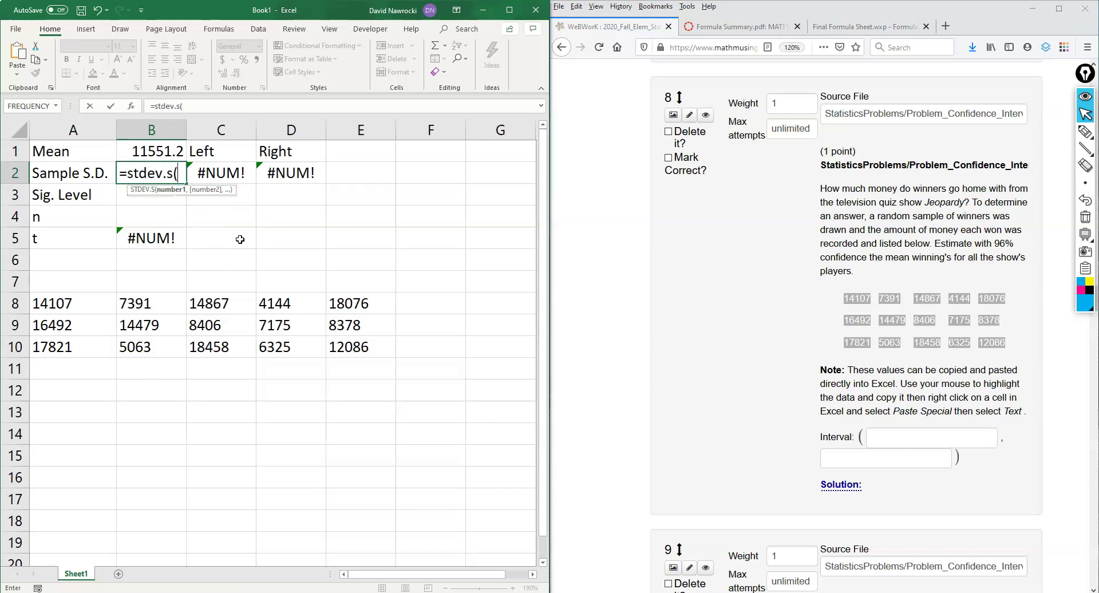
{"action": "left_click_drag", "start_coordinate": [77, 303], "coordinate": [346, 364]}
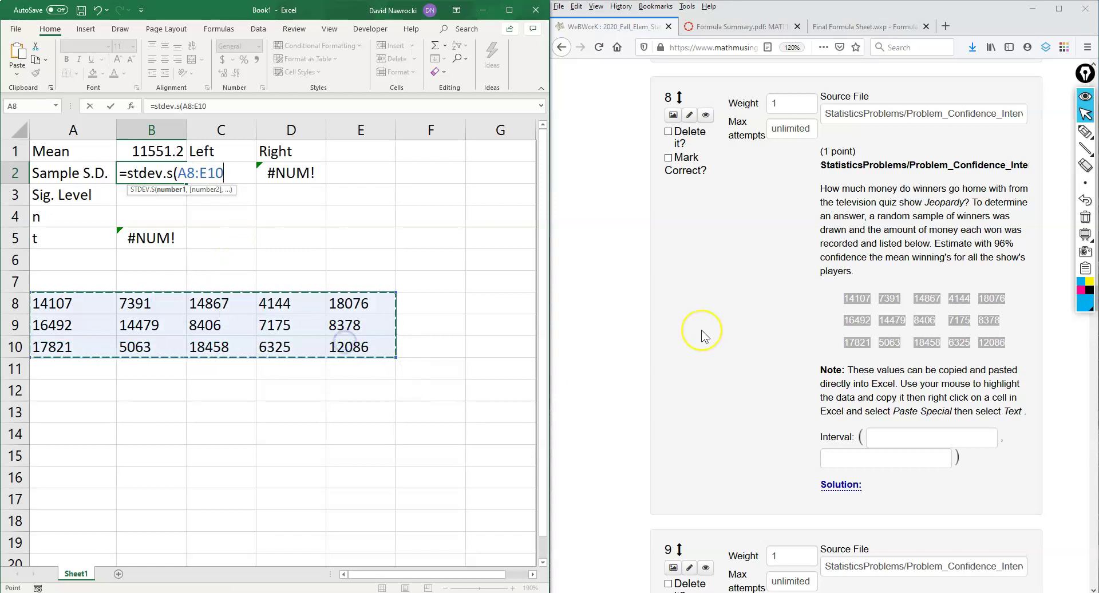
{"action": "type", "text": ")"}
{"action": "key", "text": "Return"}
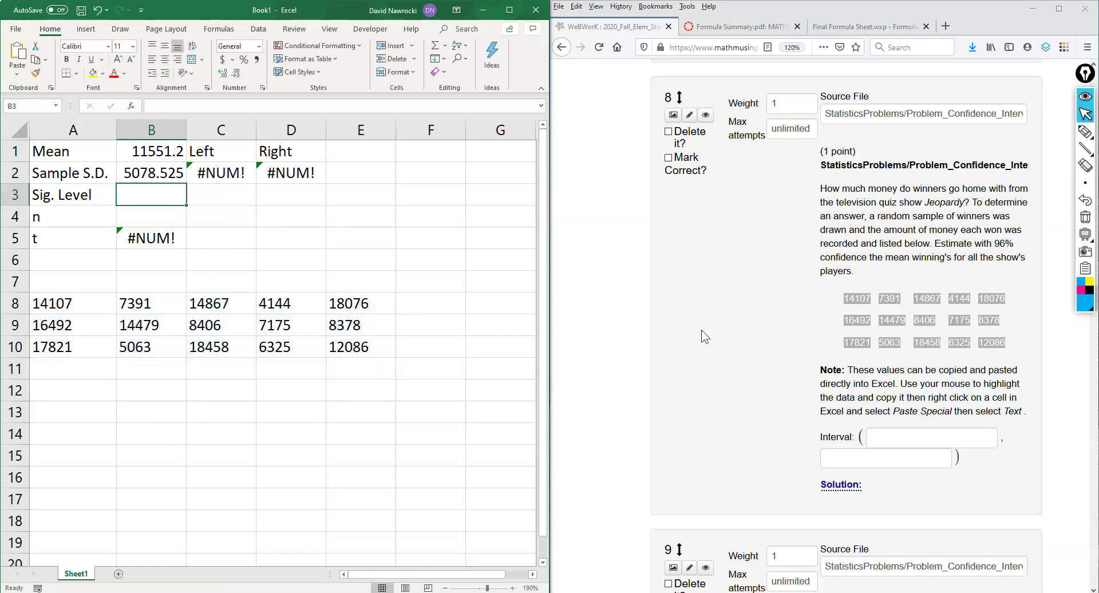
{"action": "key", "text": "Up"}
{"action": "key", "text": "Down"}
- Underline 96% in ink and write α = 1 − .96 beside the problem 8 data
{"action": "key", "text": "ctrl+1"}
{"action": "left_click_drag", "start_coordinate": [993, 250], "coordinate": [1013, 252]}
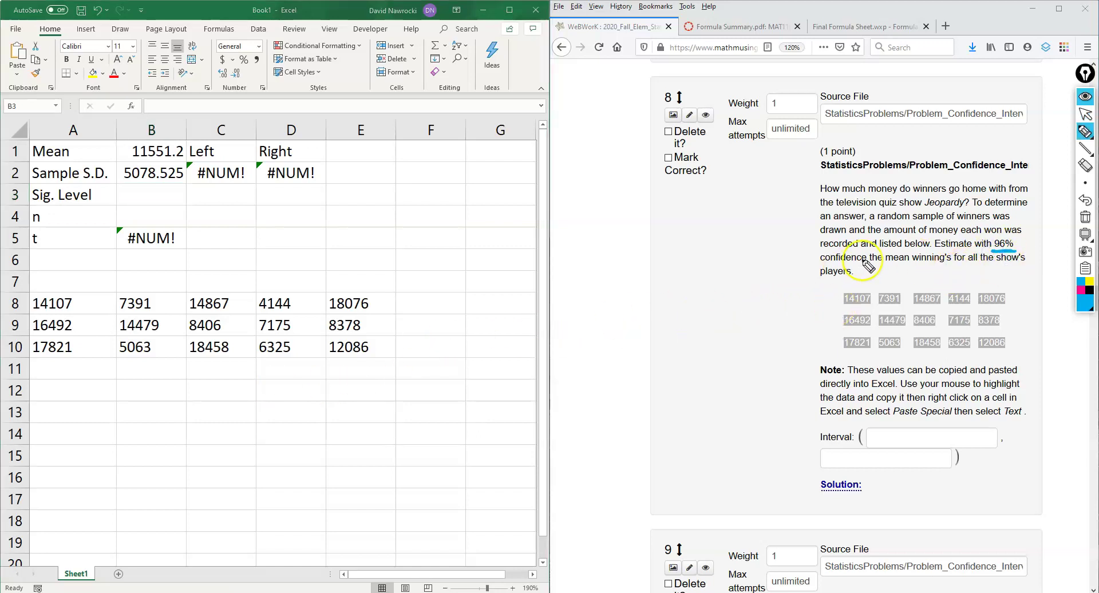
{"action": "mouse_move", "coordinate": [684, 278]}
{"action": "left_mouse_down"}
{"action": "mouse_move", "coordinate": [663, 267]}
{"action": "mouse_move", "coordinate": [669, 283]}
{"action": "mouse_move", "coordinate": [760, 273]}
{"action": "left_mouse_up"}
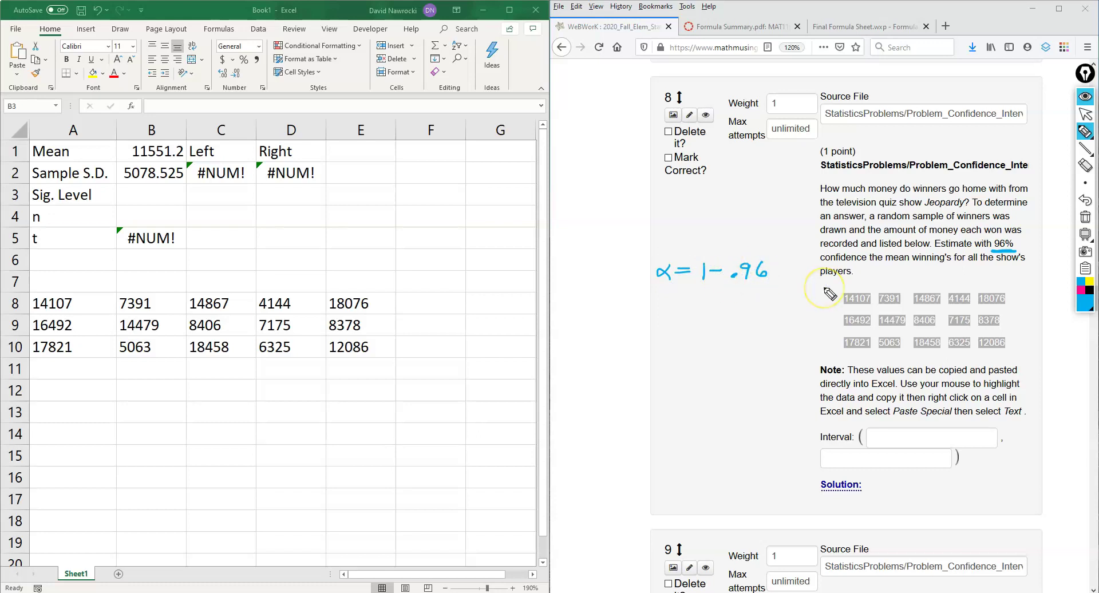
{"action": "left_click", "coordinate": [1085, 114]}
- Enter 0.04 as Sig. Level in B3 and 15 as n in B4, making t 2.263781
{"action": "double_click", "coordinate": [152, 200]}
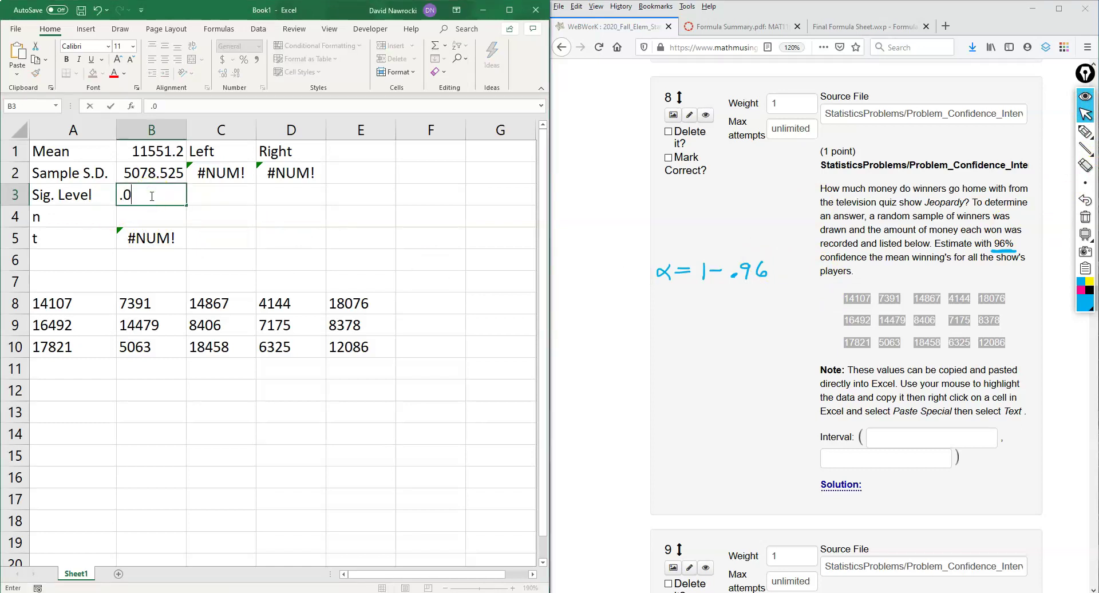
{"action": "key", "text": "Return"}
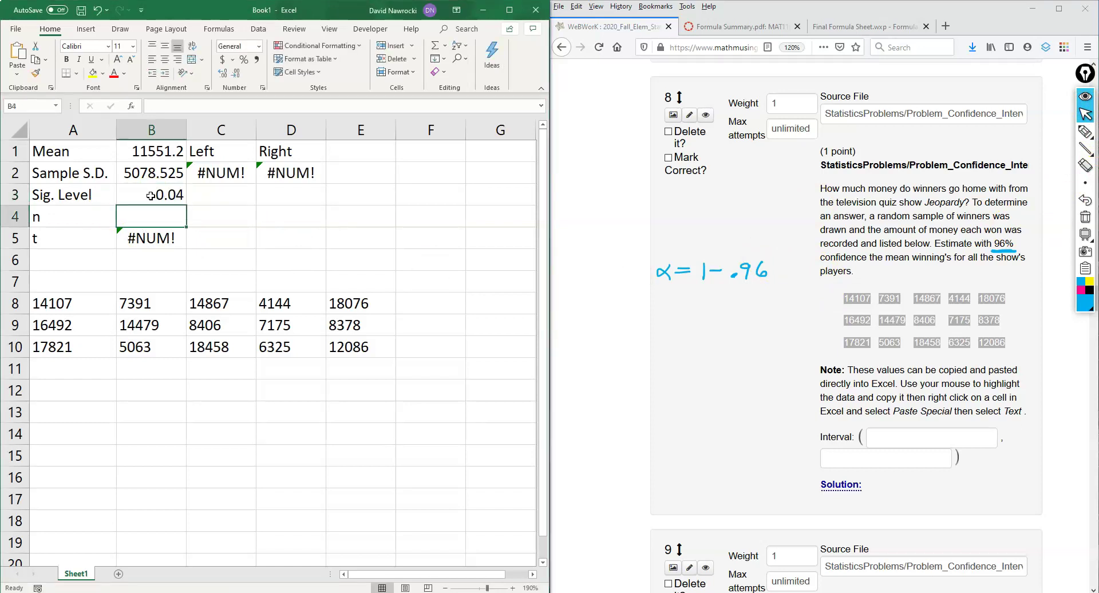
{"action": "left_click", "coordinate": [914, 310]}
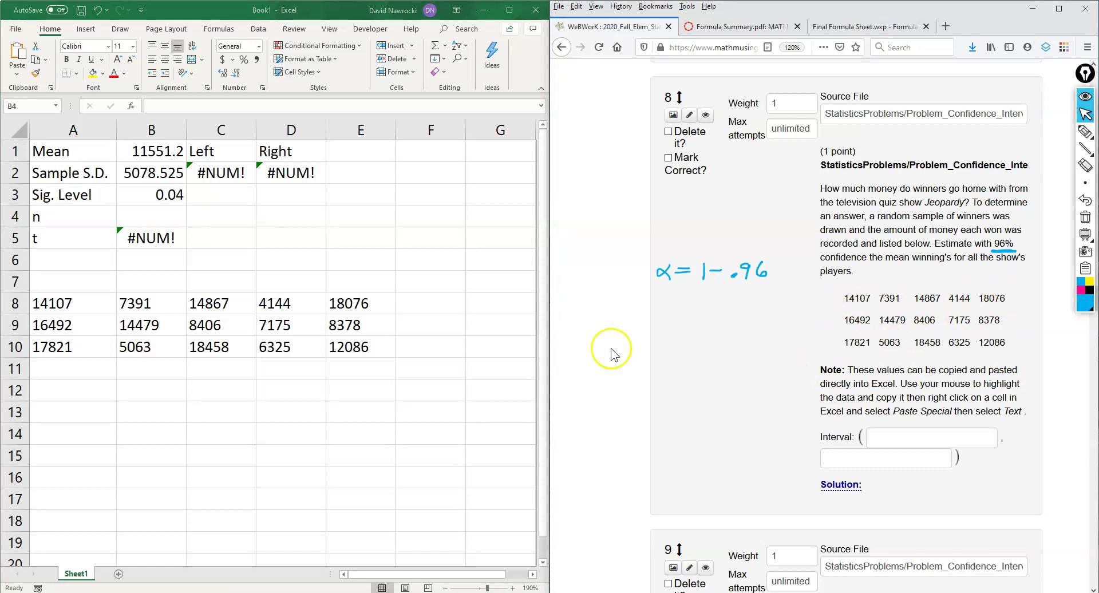
{"action": "left_click", "coordinate": [163, 213]}
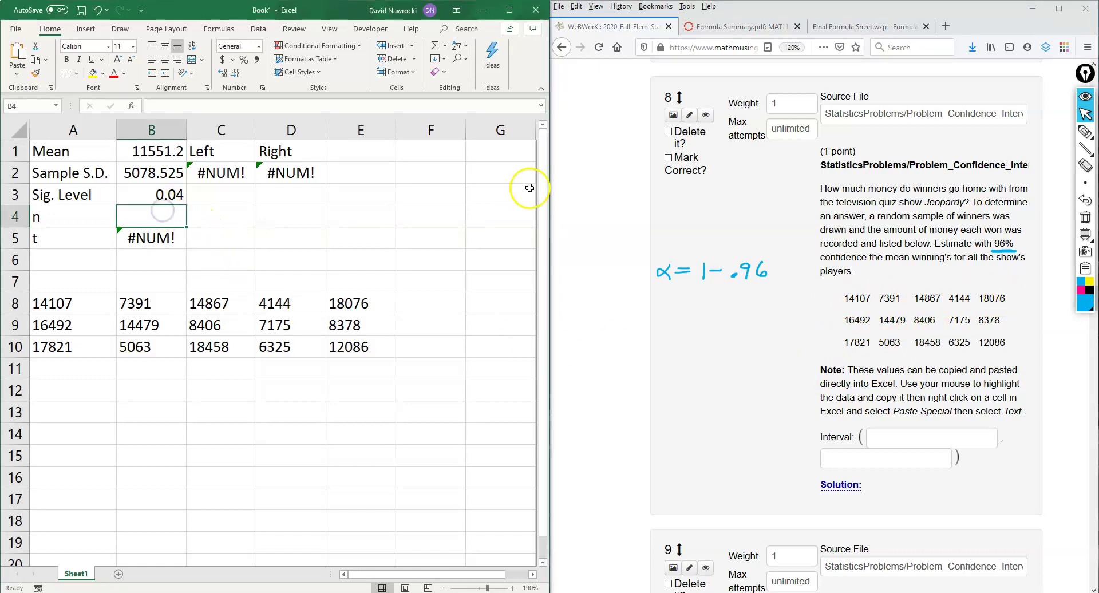
{"action": "type", "text": "15"}
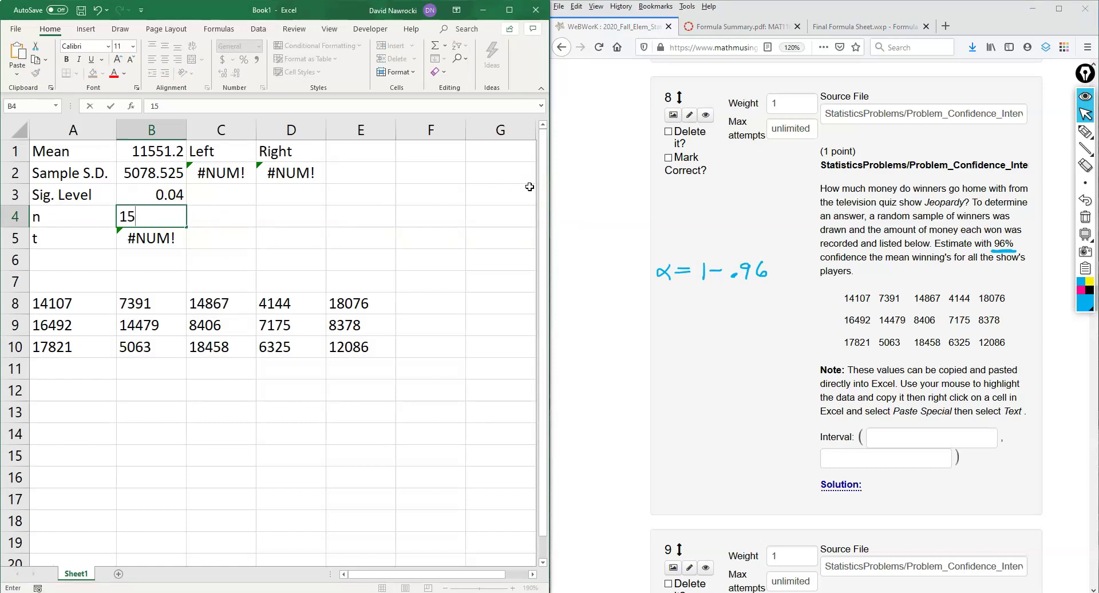
{"action": "key", "text": "Return"}
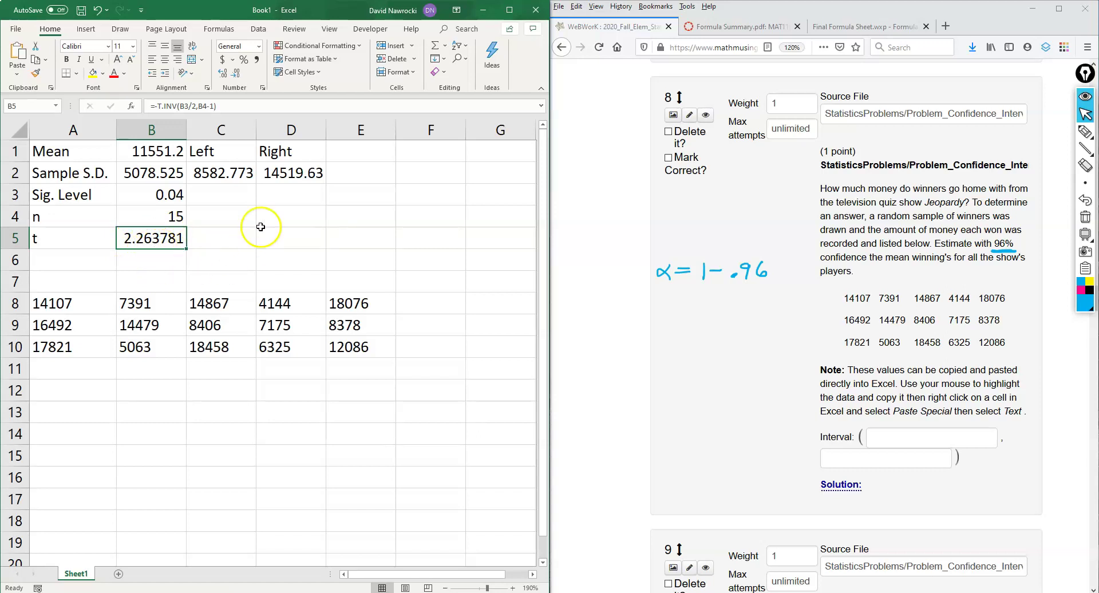
- Recheck the C2 and D2 bound formulas, then open WeBWorK Problem 8 in its own tab
{"action": "left_click", "coordinate": [232, 174]}
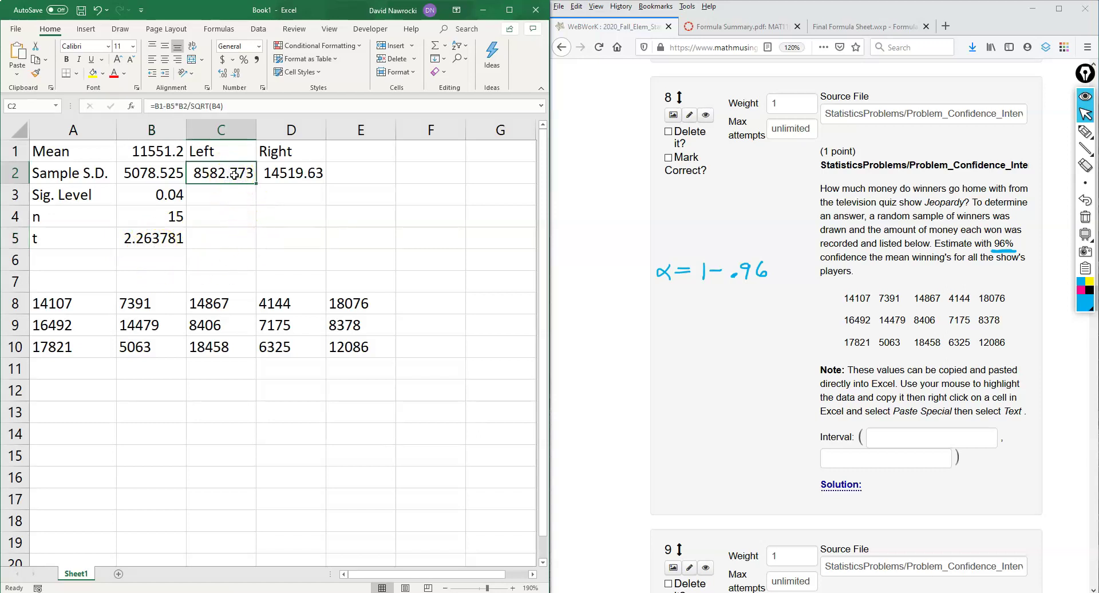
{"action": "left_click", "coordinate": [287, 173]}
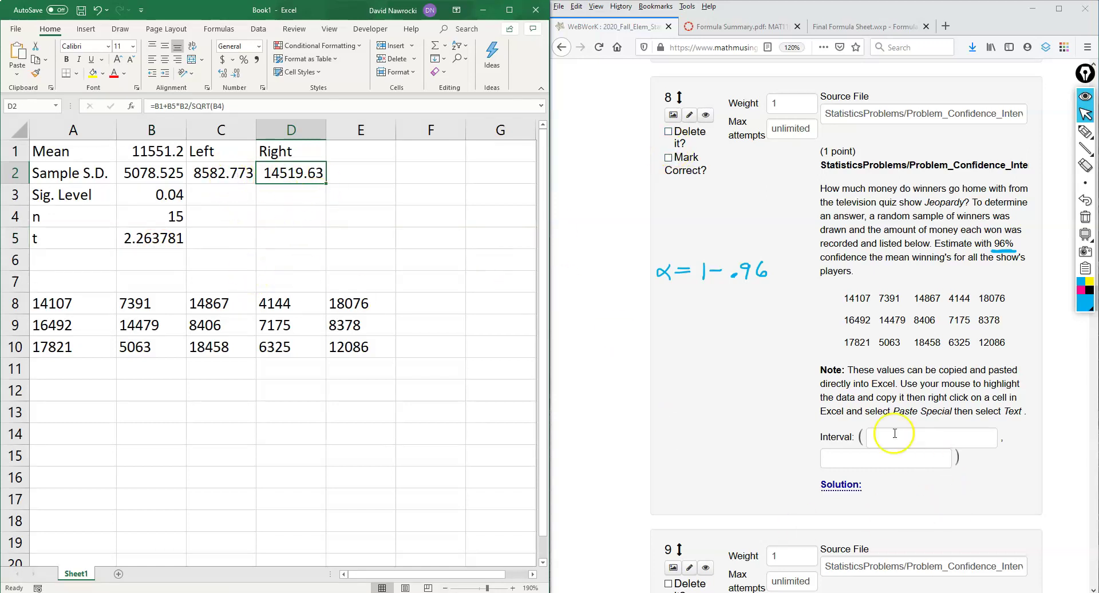
{"action": "left_click", "coordinate": [905, 461]}
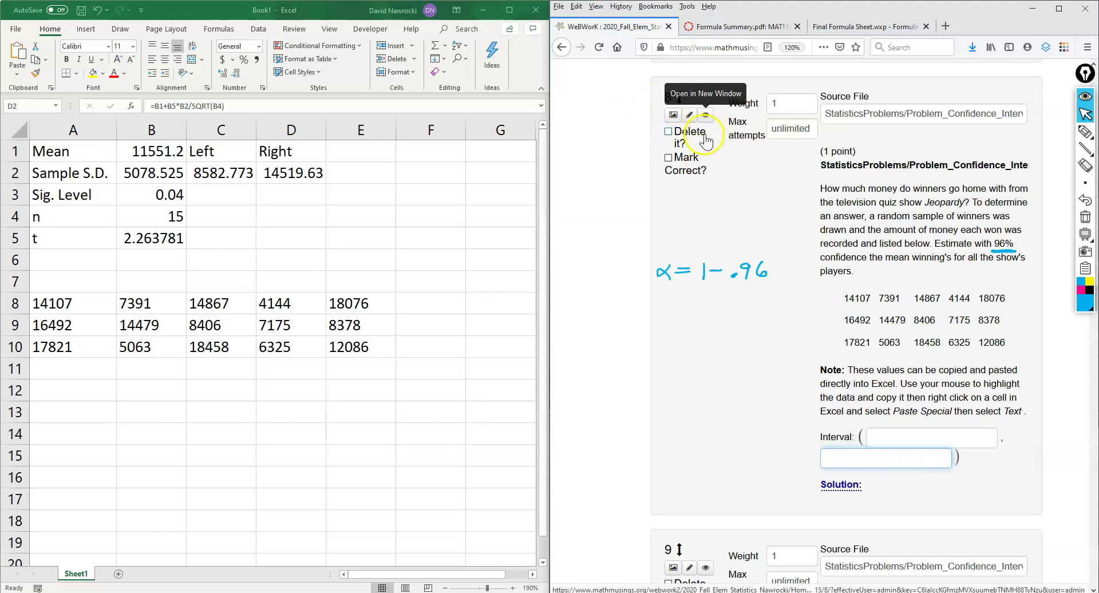
{"action": "left_click", "coordinate": [1086, 220]}
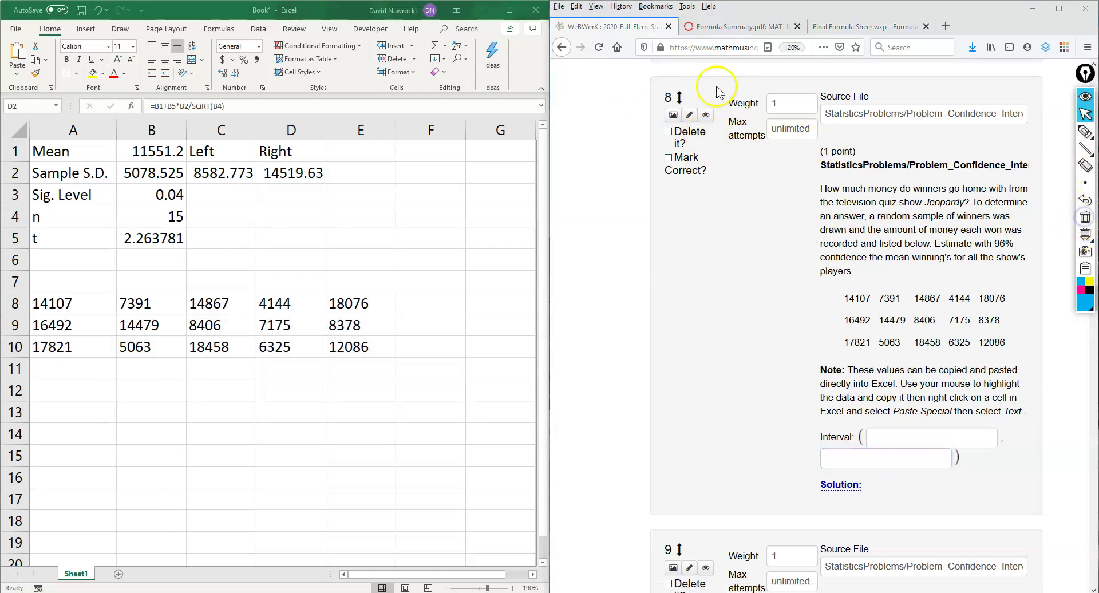
{"action": "left_click", "coordinate": [705, 117]}
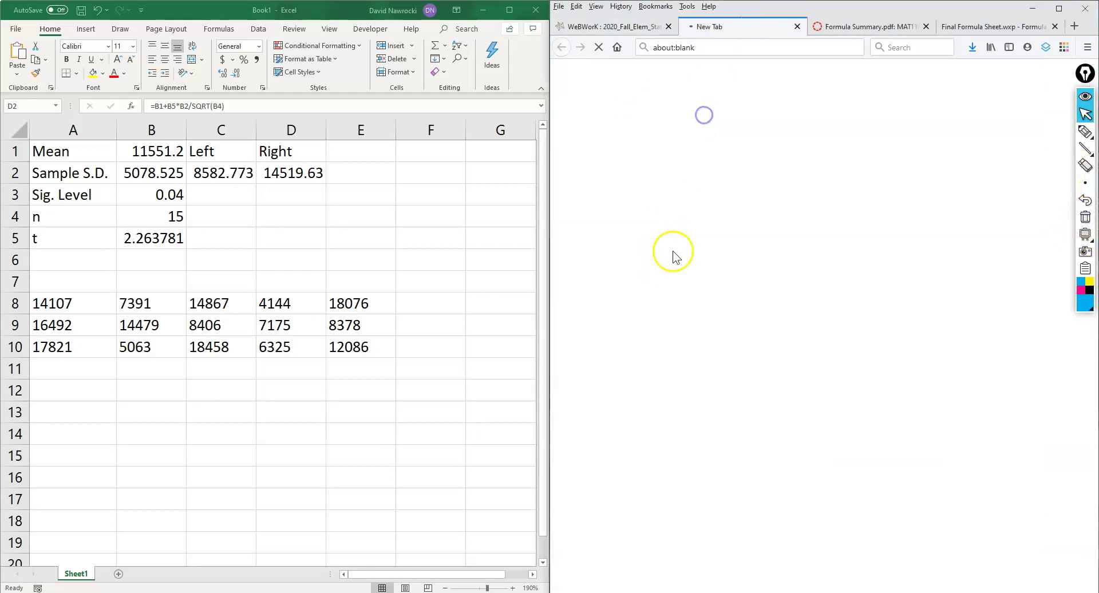
{"action": "scroll", "coordinate": [873, 284], "scroll_direction": "down", "scroll_amount": 5}
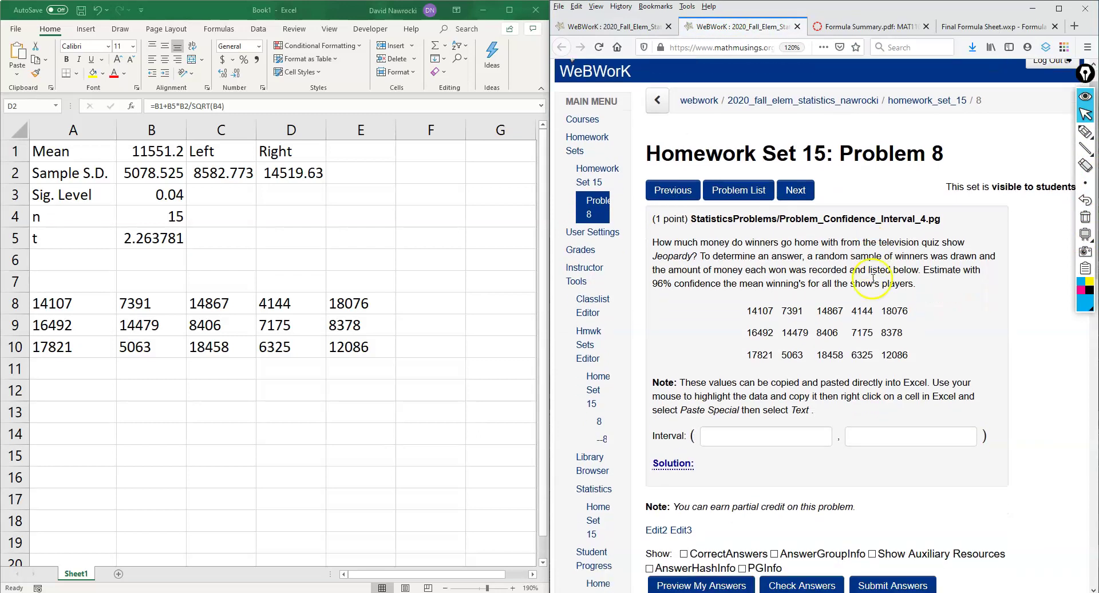
{"action": "scroll", "coordinate": [776, 264], "scroll_direction": "up", "scroll_amount": 1}
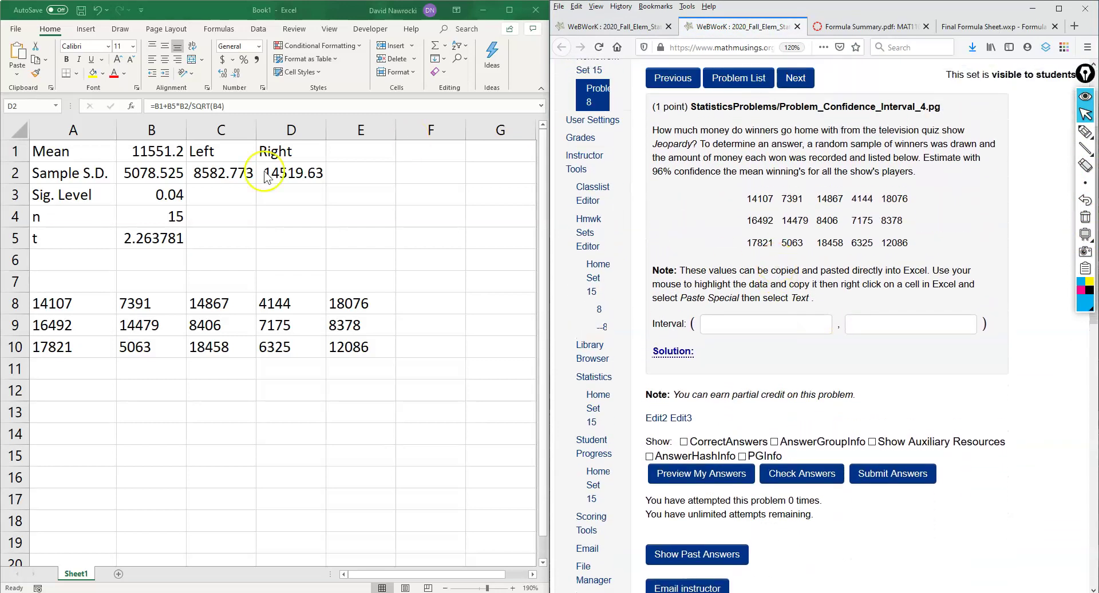
- Paste the Left bound 8582.772502 from C2 into the first Interval box
{"action": "left_click", "coordinate": [218, 173]}
{"action": "key", "text": "ctrl+c"}
{"action": "left_click", "coordinate": [793, 319]}
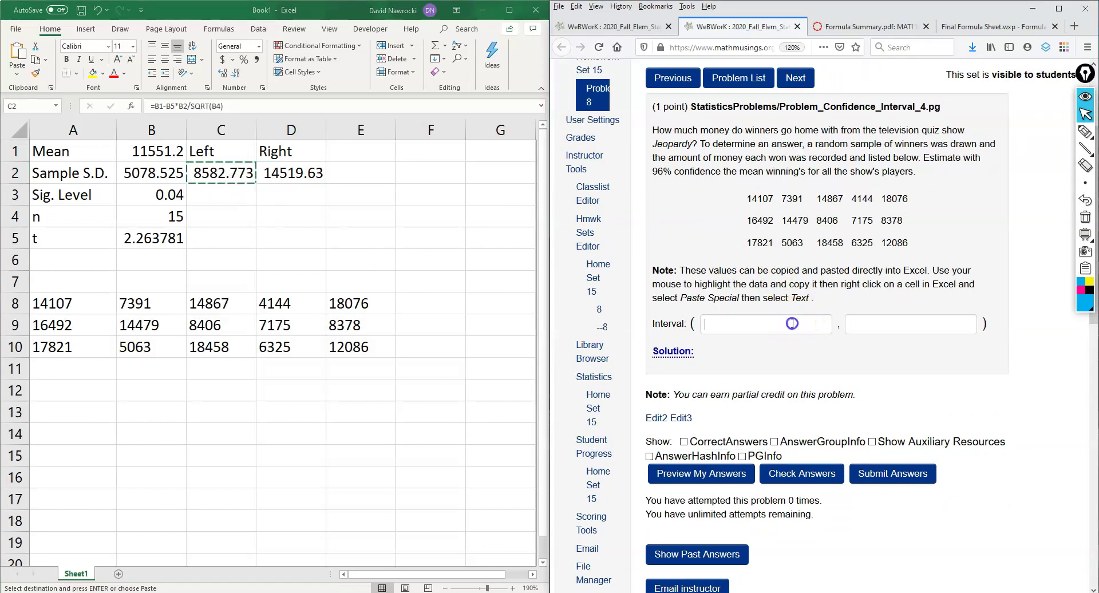
{"action": "key", "text": "ctrl+v"}
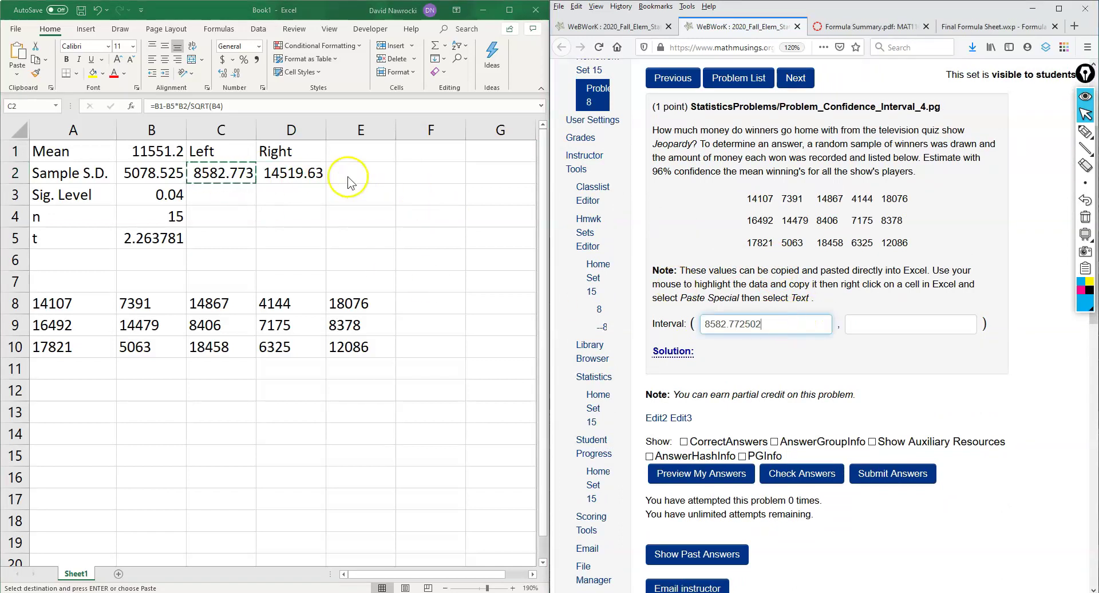
- Paste the Right bound 14519.6275 from D2 into the second box and check both answers
{"action": "left_click", "coordinate": [297, 172]}
{"action": "key", "text": "F2"}
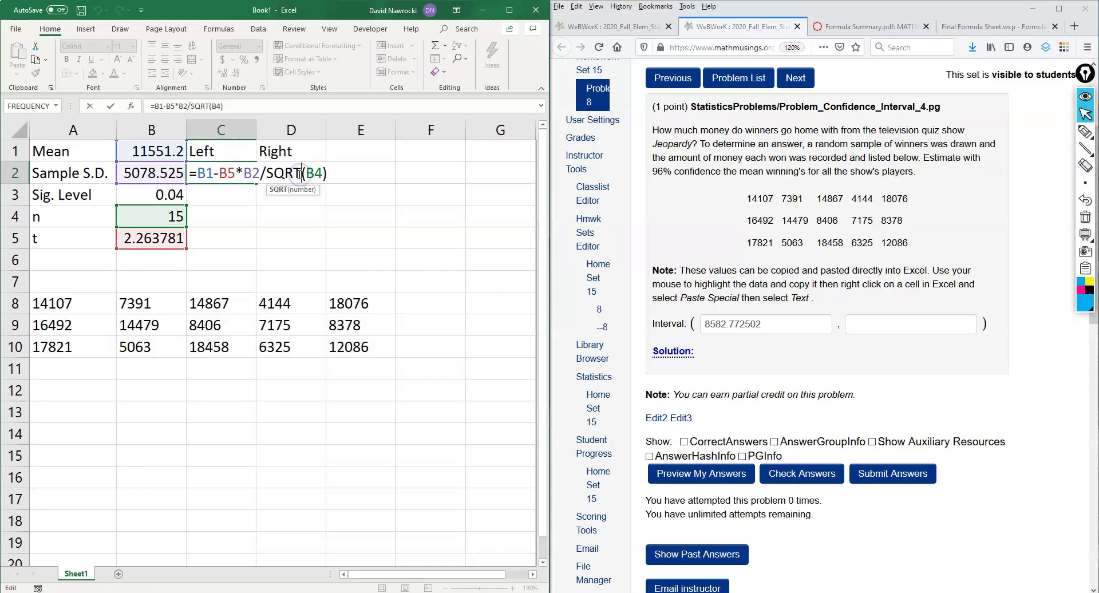
{"action": "left_click", "coordinate": [368, 184]}
{"action": "left_click", "coordinate": [292, 176]}
{"action": "key", "text": "ctrl+c"}
{"action": "left_click", "coordinate": [883, 325]}
{"action": "key", "text": "ctrl+v"}
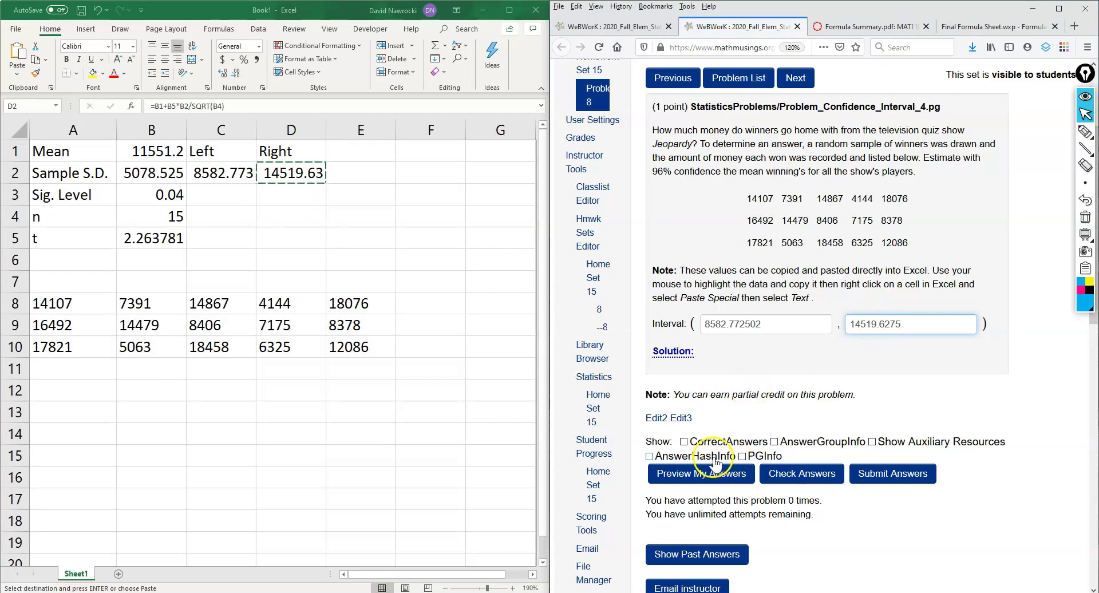
{"action": "left_click", "coordinate": [777, 475]}
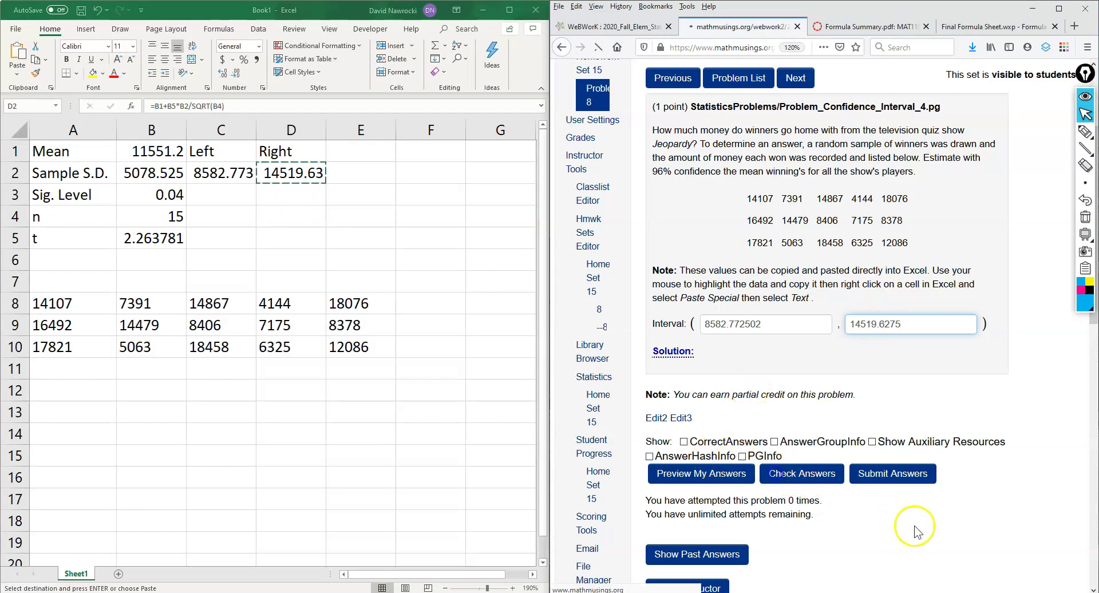
{"action": "scroll", "coordinate": [894, 378], "scroll_direction": "down", "scroll_amount": 2}
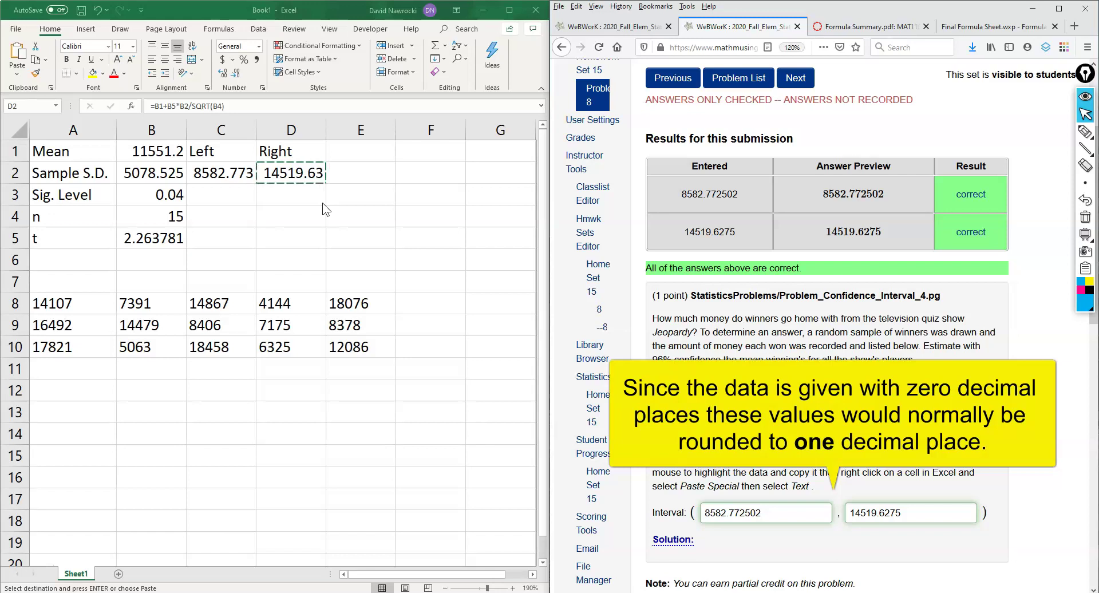
{"action": "left_click", "coordinate": [329, 221]}
{"action": "left_click_drag", "start_coordinate": [165, 152], "coordinate": [167, 214]}
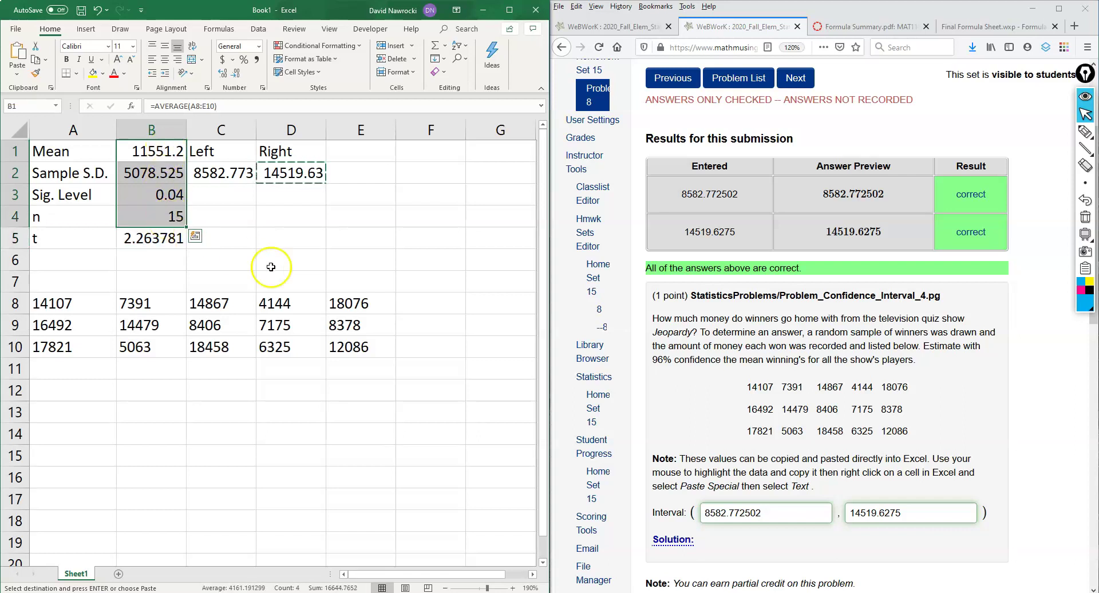
{"action": "left_click", "coordinate": [278, 177]}
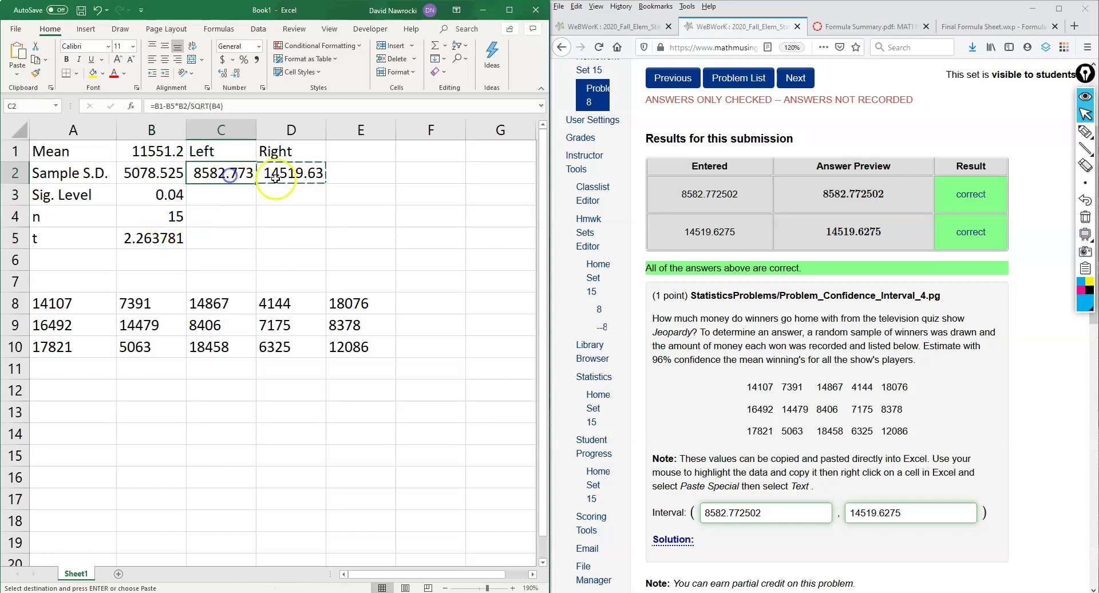
{"action": "key", "text": "Escape"}
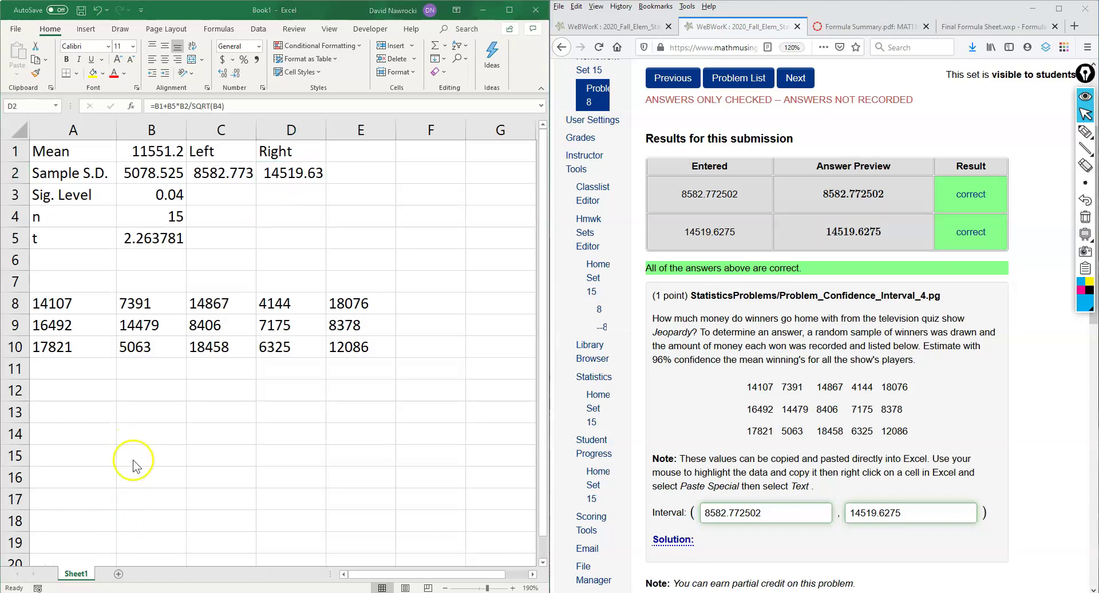
- Rename the Sheet1 tab to 'T-Int.' and insert a new blank Sheet2 after it
{"action": "left_click", "coordinate": [75, 575]}
{"action": "right_click", "coordinate": [76, 575]}
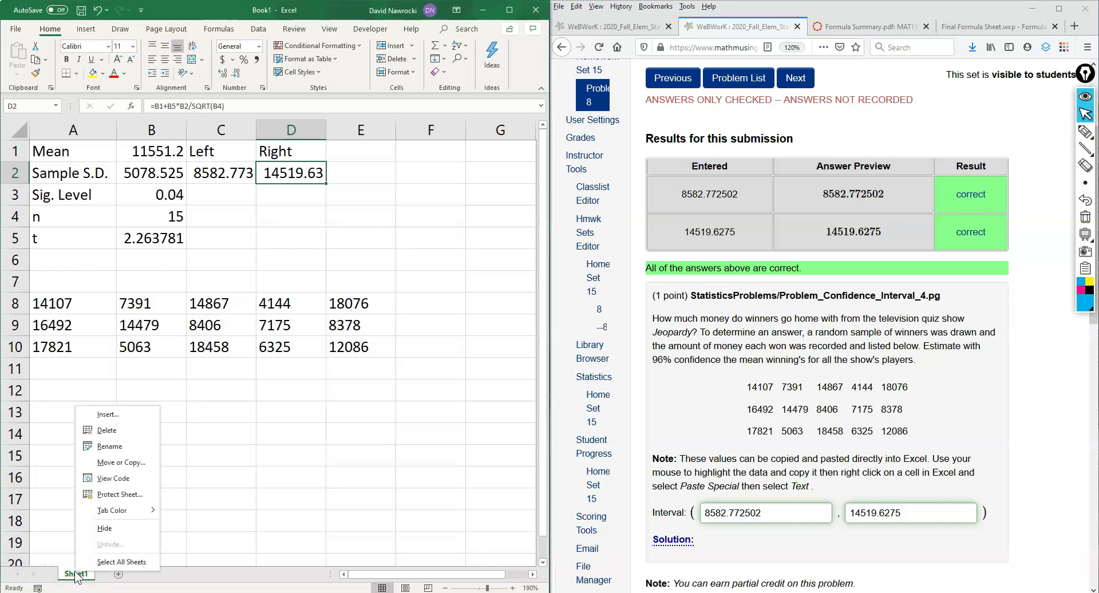
{"action": "left_click", "coordinate": [109, 447]}
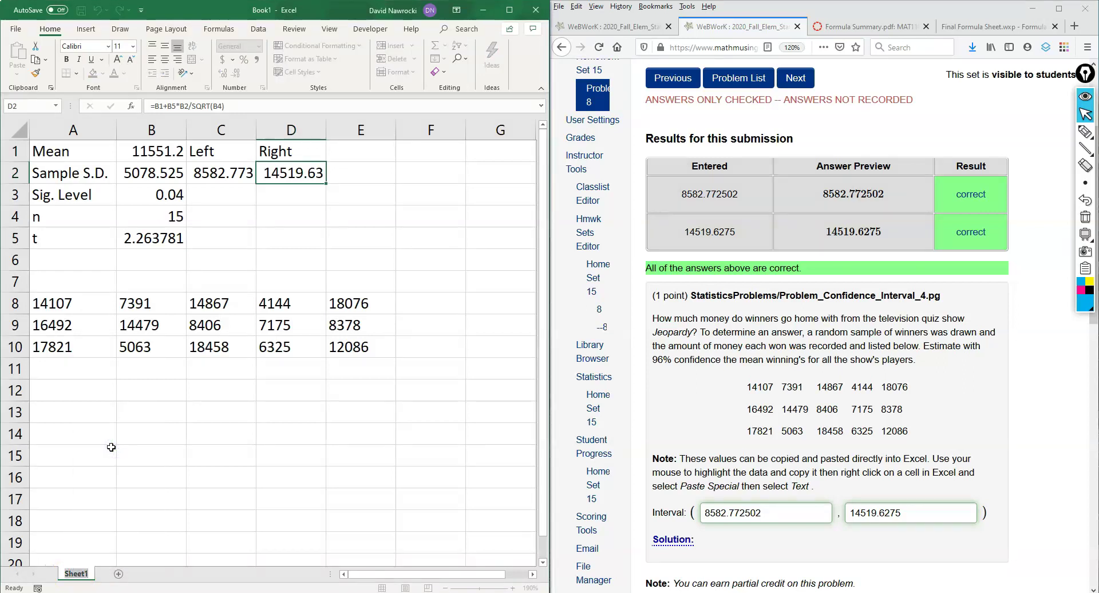
{"action": "type", "text": "T-Int."}
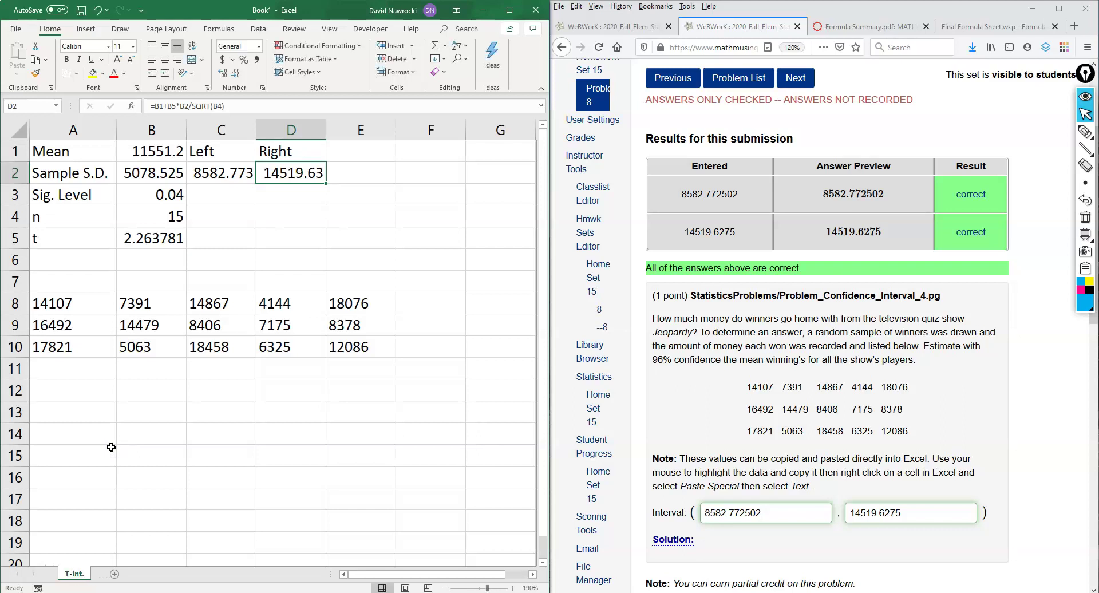
{"action": "left_click", "coordinate": [151, 437]}
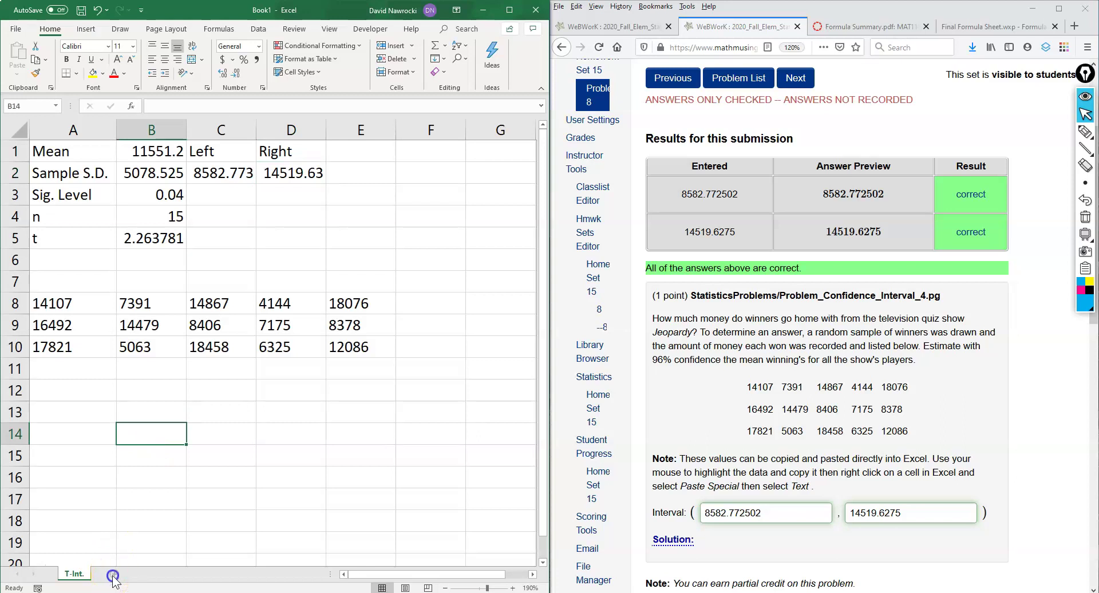
{"action": "left_click", "coordinate": [114, 574]}
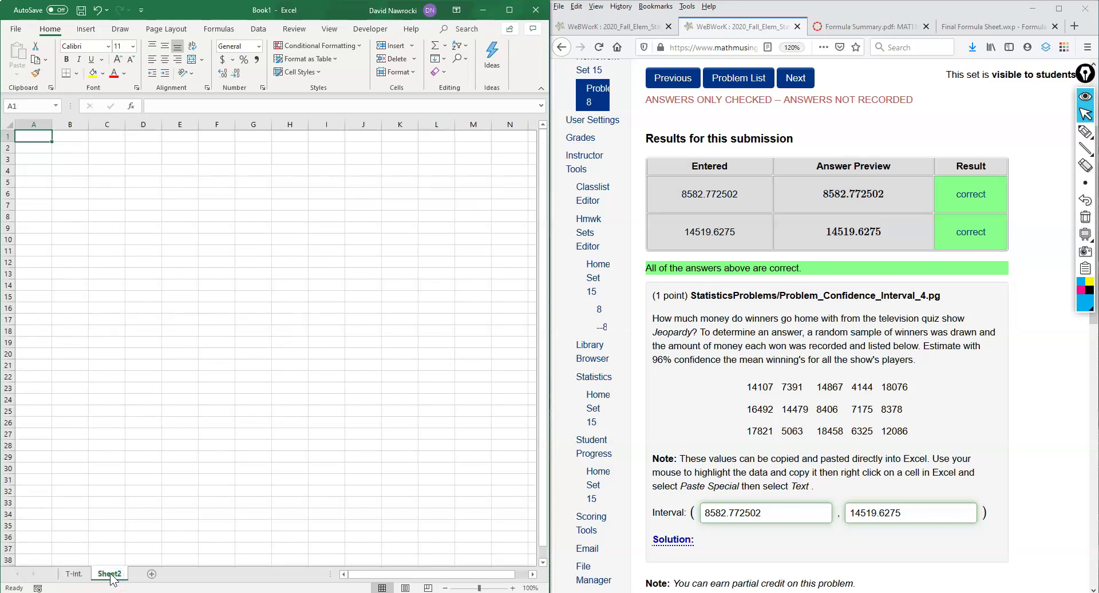
{"action": "left_click", "coordinate": [117, 574]}
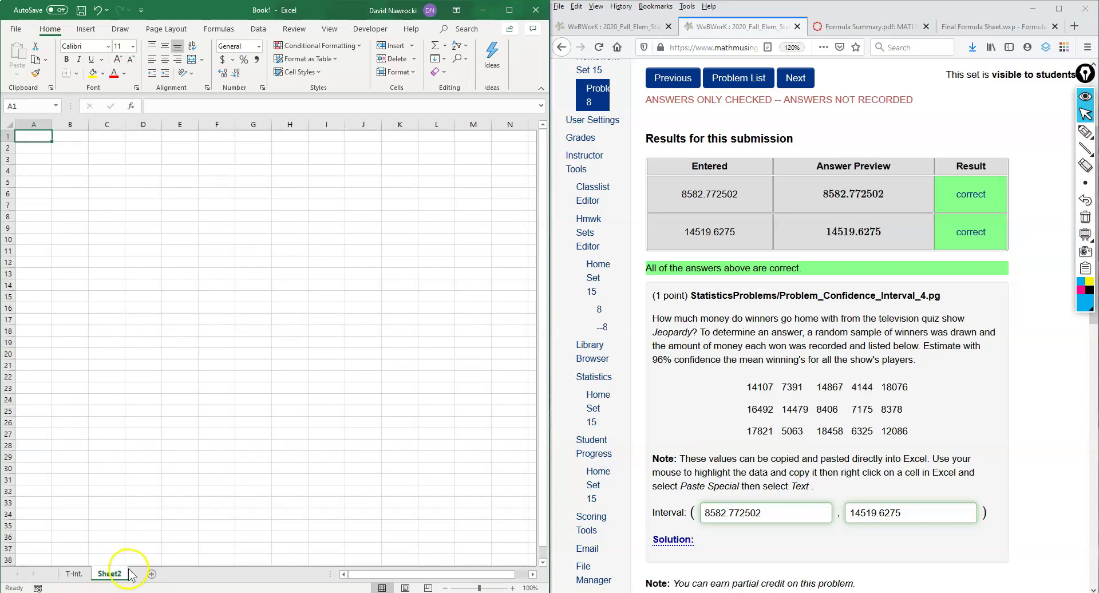